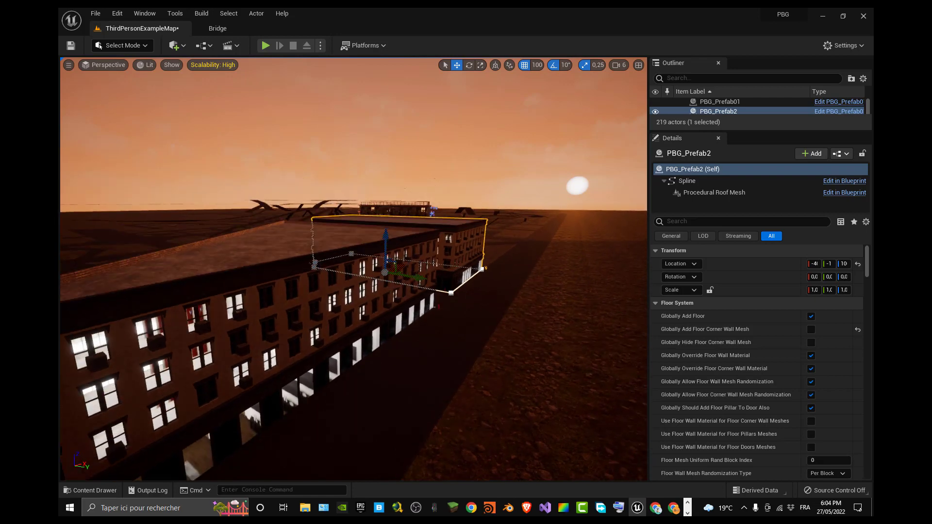
right_drag(379, 299, 461, 300)
key(s)
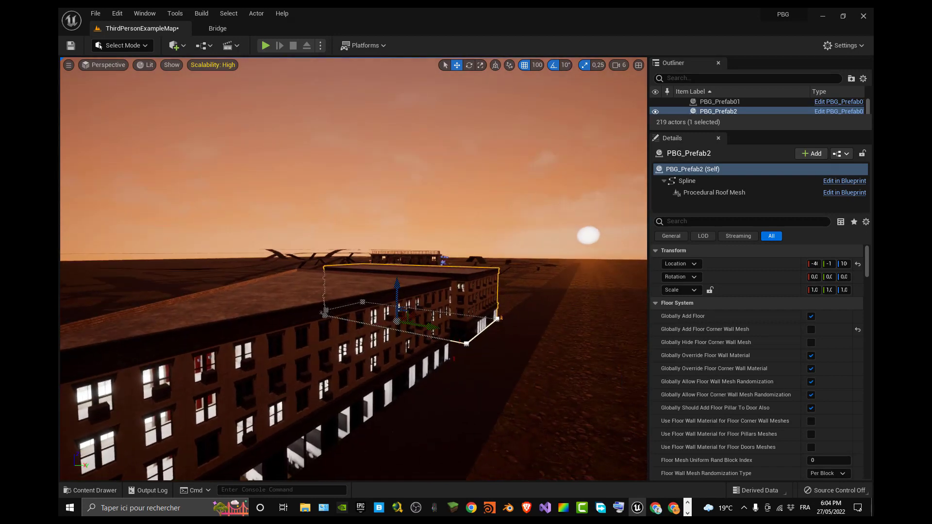
key(q)
right_drag(354, 269, 355, 270)
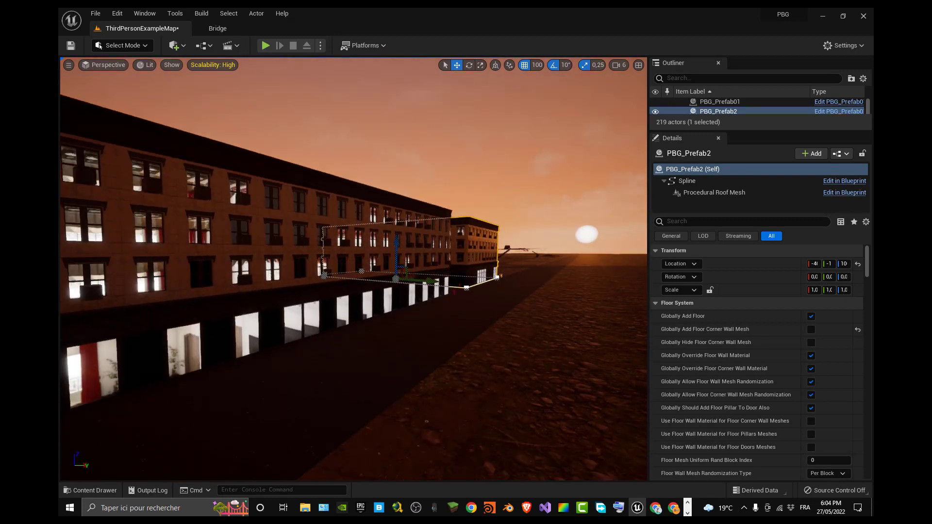
right_drag(350, 304, 349, 304)
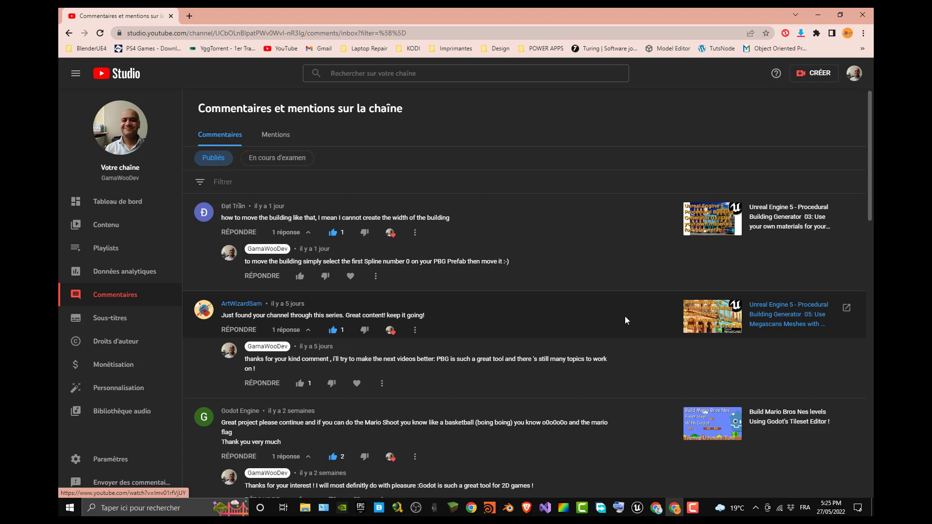
Switch to Unreal Editor and examine the buildings and road layout across the level.
click(636, 508)
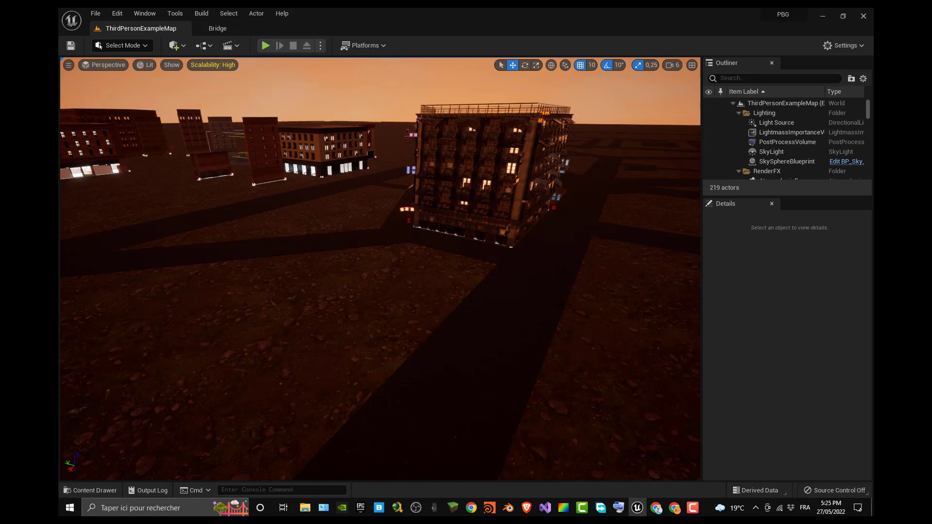
right_drag(381, 269, 432, 279)
key(e)
key(s)
key(w)
key(s)
key(w)
key(s)
key(w)
key(s)
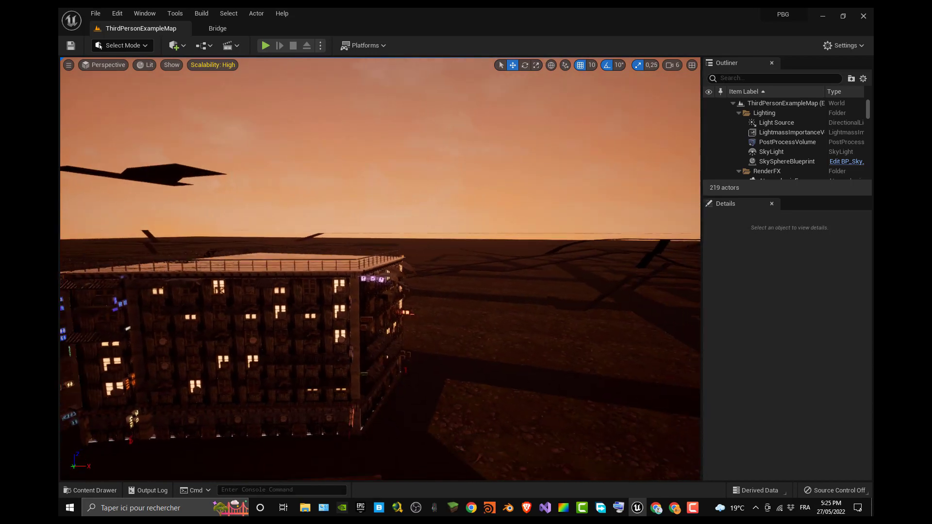
right_drag(344, 278, 469, 277)
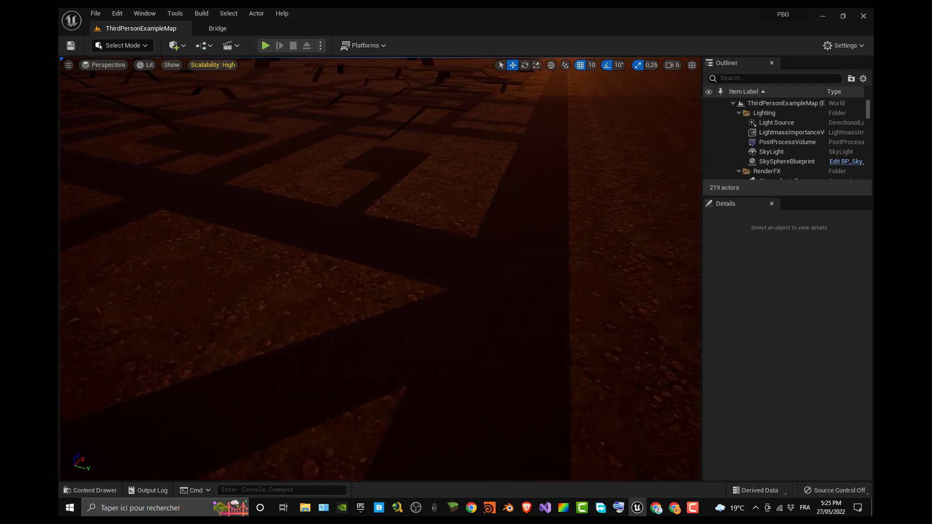
right_drag(334, 289, 217, 268)
right_drag(321, 270, 330, 279)
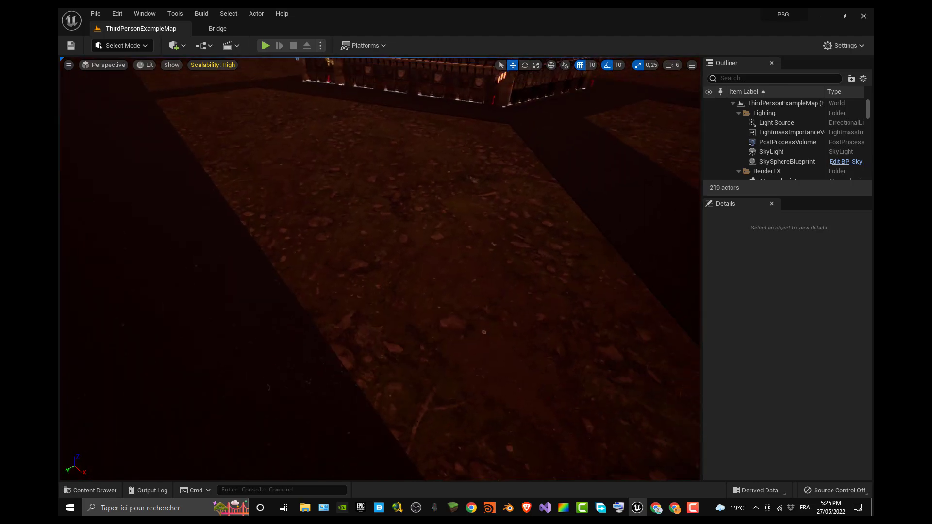
right_drag(329, 279, 221, 277)
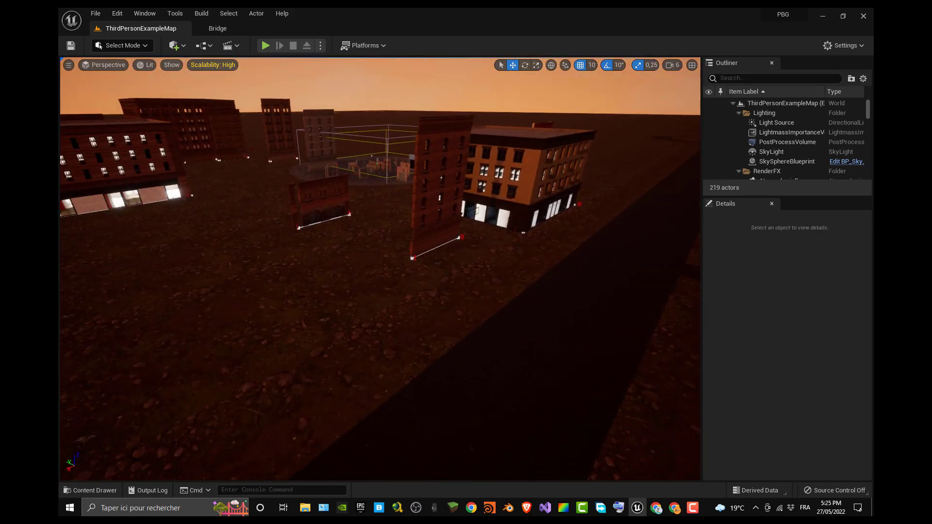
mouse_move(311, 267)
right_down()
mouse_move(393, 268)
mouse_move(293, 270)
right_up()
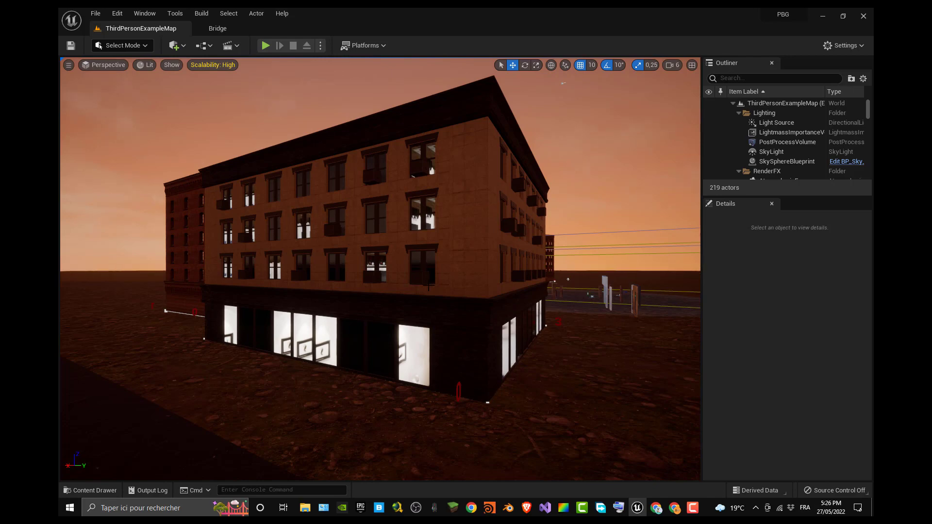
Select the four-storey PBG_Prefab2 building and inspect spline point 0 at its ground-level corner.
drag(559, 376, 560, 371)
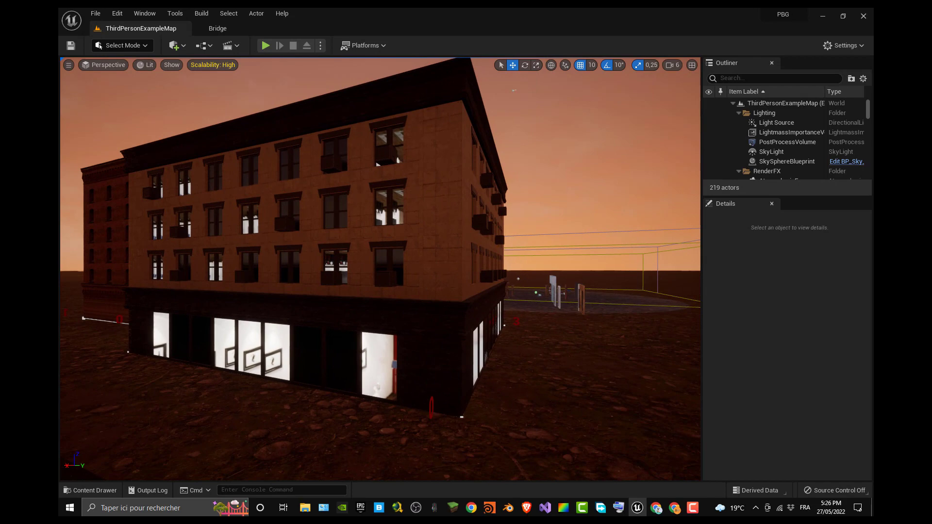
click(482, 378)
right_drag(482, 378, 475, 402)
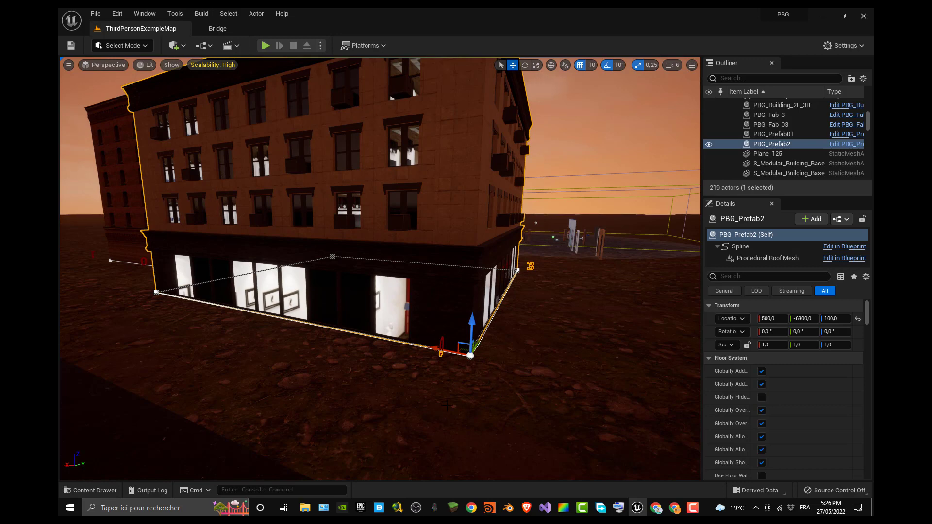
drag(511, 364, 529, 394)
right_drag(504, 363, 495, 363)
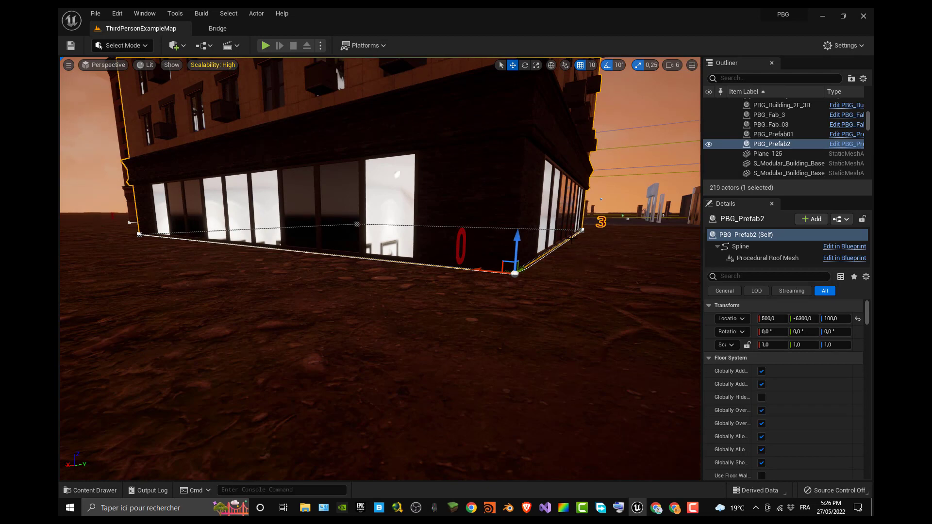
right_drag(477, 330, 534, 330)
right_drag(478, 330, 478, 331)
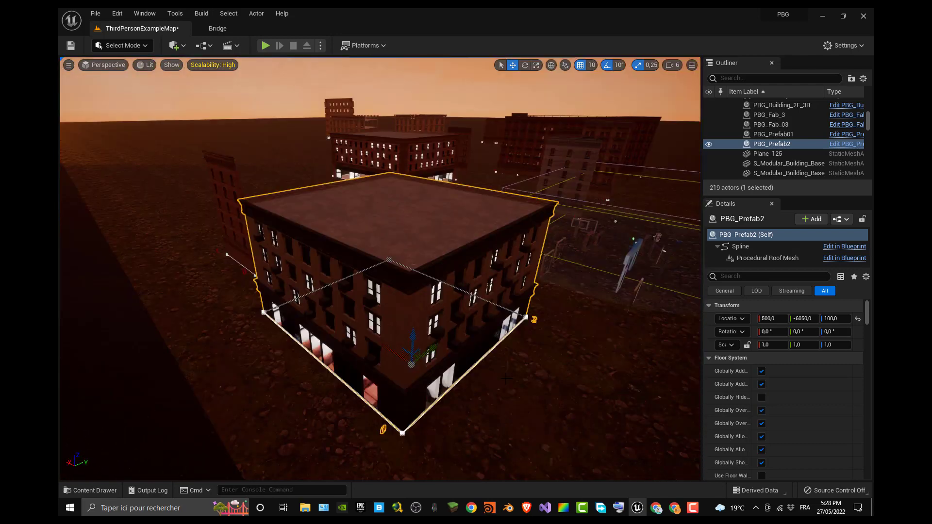
Focus on the whole PBG_Prefab2 building and move it along the Y axis to -11520.
click(783, 144)
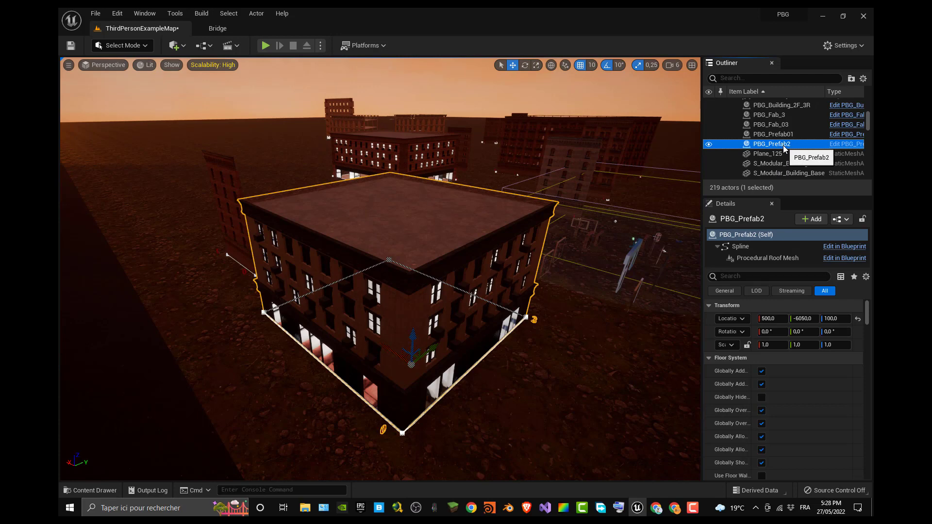
double_click(783, 145)
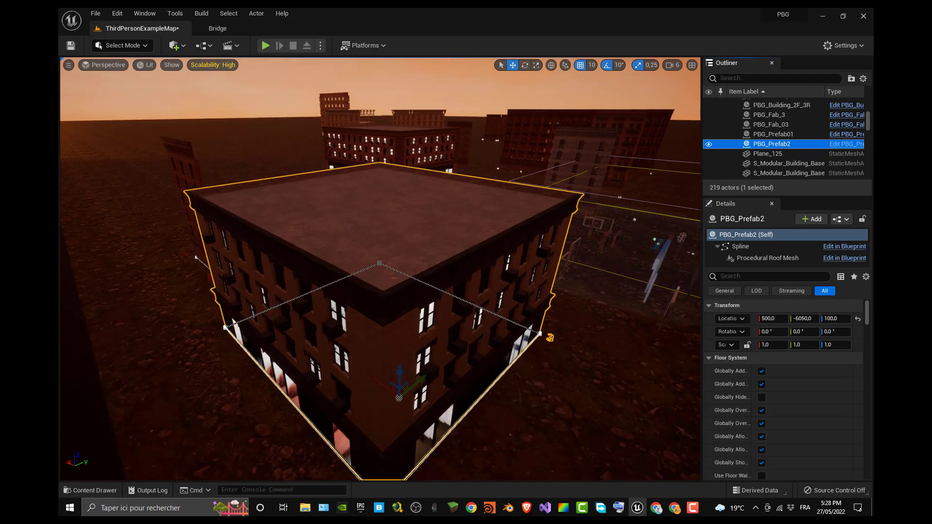
drag(425, 381, 293, 485)
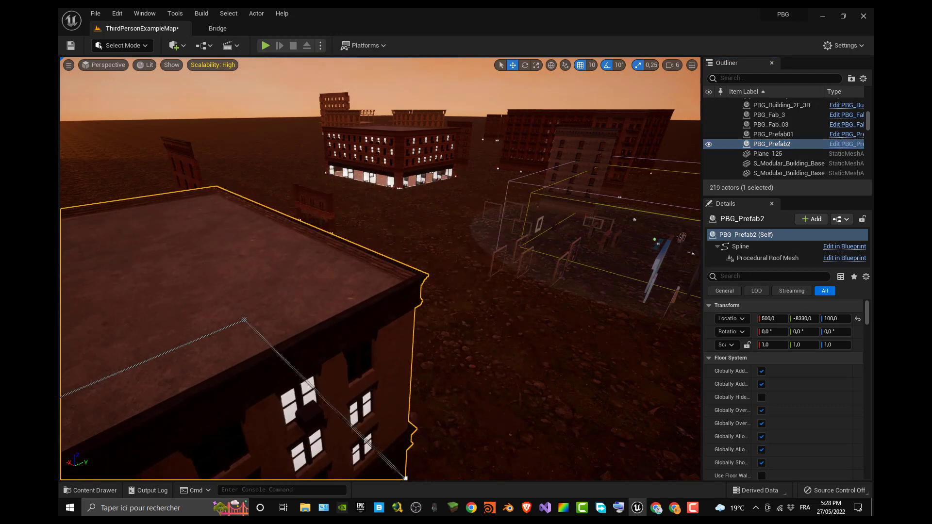
scroll(248, 348, down, 5)
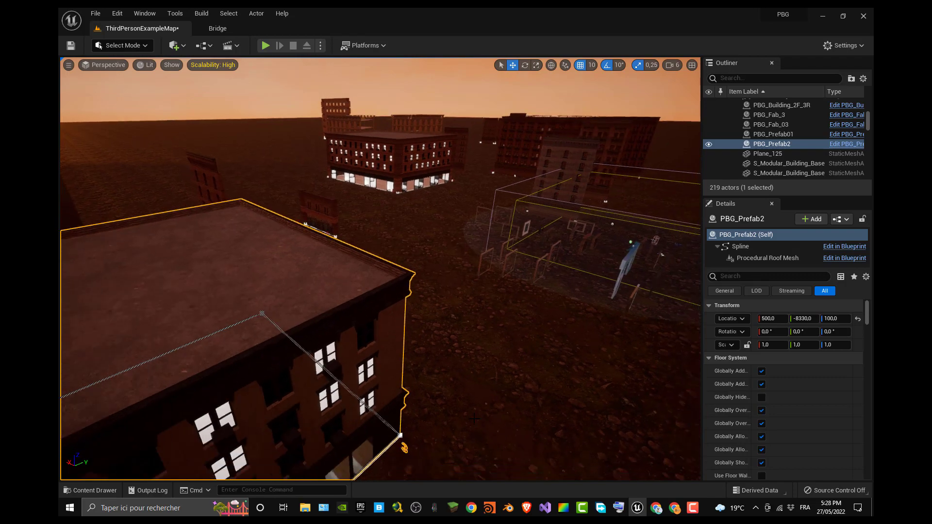
right_drag(248, 348, 136, 400)
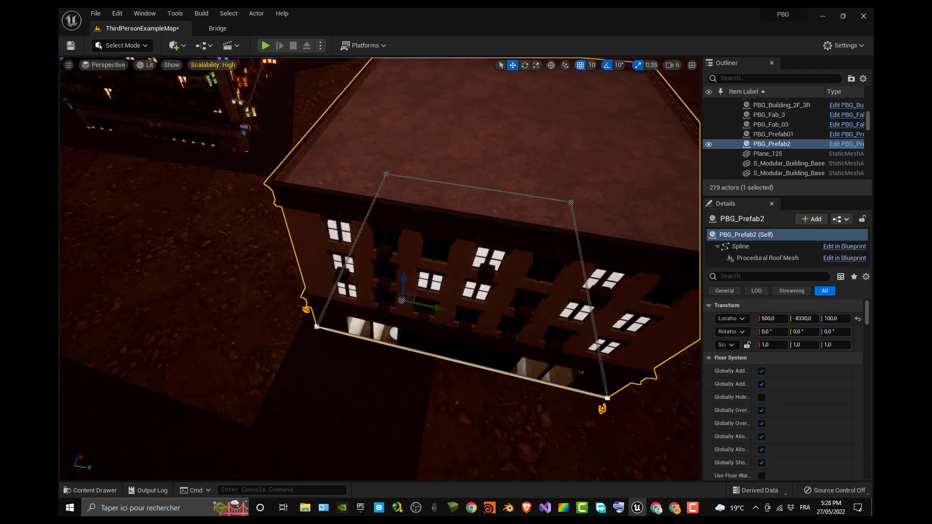
drag(440, 310, 84, 326)
key(f)
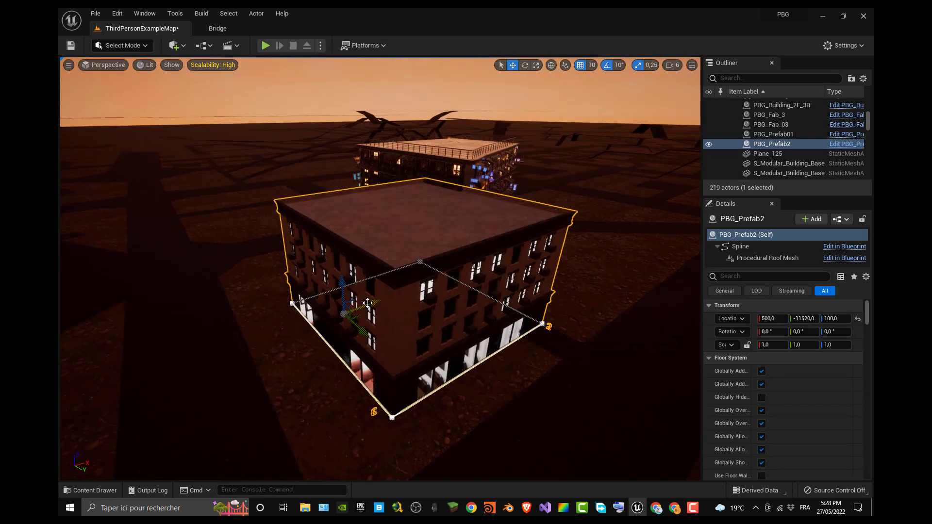
Move PBG_Prefab2 along the X axis to -40 so it stands beside the neon-lit building.
drag(359, 317, 311, 322)
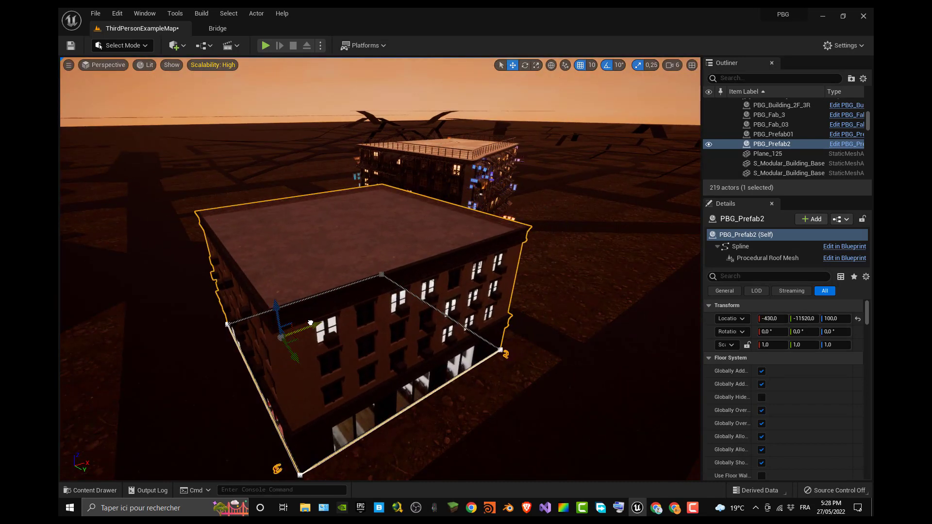
drag(484, 344, 461, 362)
right_drag(490, 315, 756, 314)
right_drag(451, 324, 446, 328)
drag(557, 346, 521, 344)
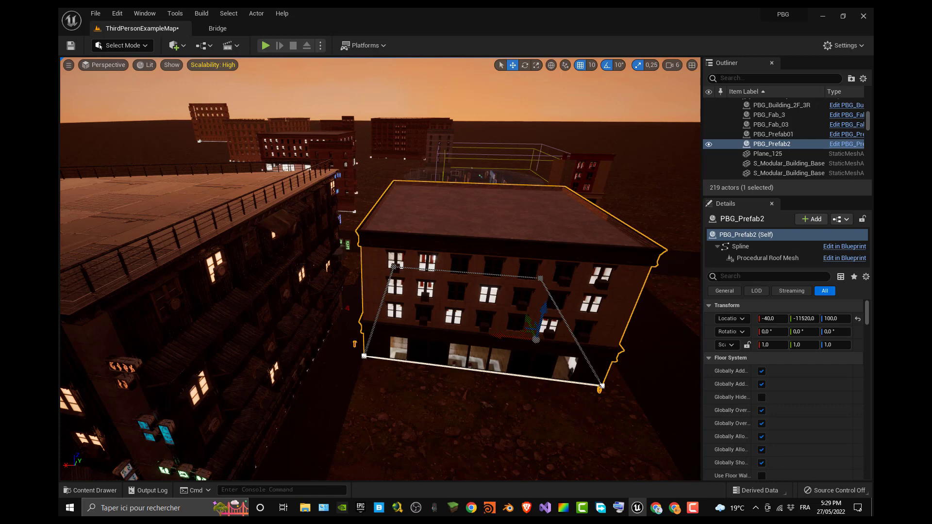
Extend the road-facing side of PBG_Prefab2 by moving its two spline corner points outward along the Y axis.
middle_drag(519, 406, 556, 354)
right_drag(541, 293, 175, 290)
key(d)
key(s)
key(w)
key(w)
key(s)
key(s)
key(w)
key(s)
key(w)
key(s)
key(w)
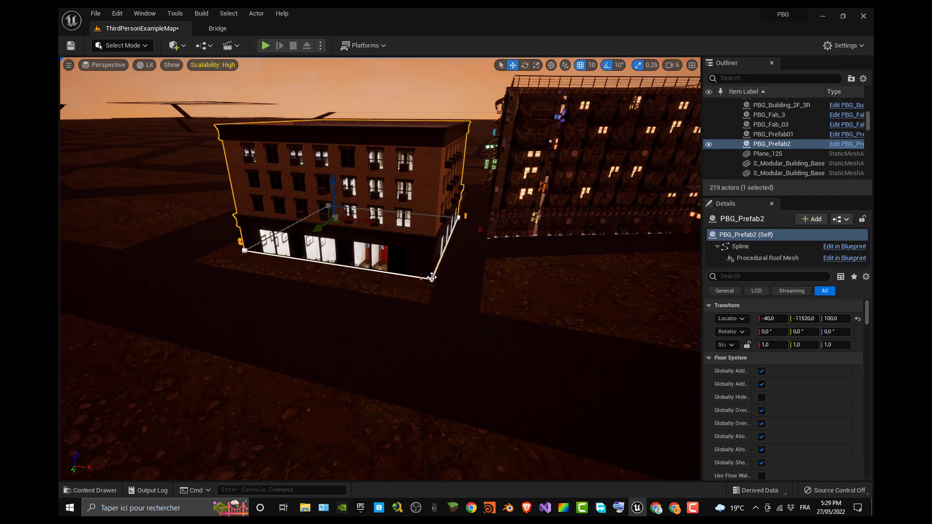
drag(424, 296, 468, 307)
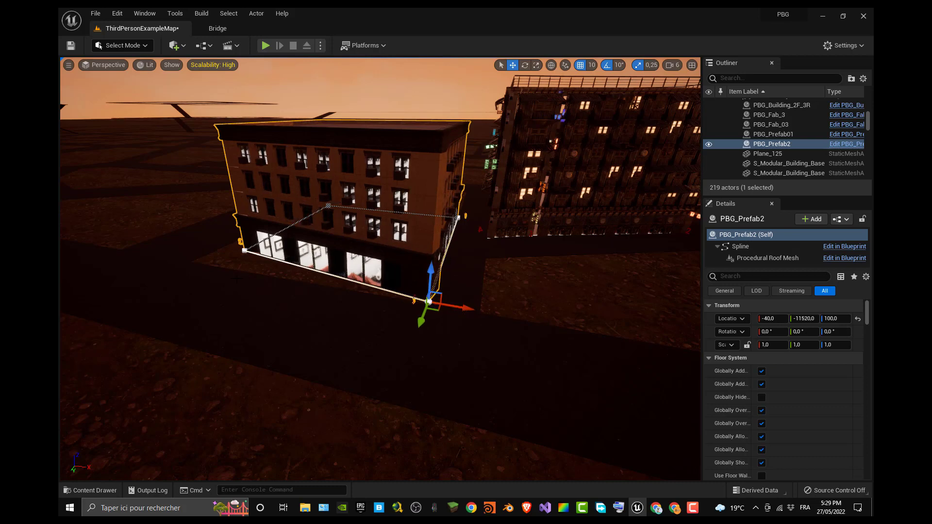
click(242, 250)
drag(216, 271, 187, 291)
Extend the side away from the neon-lit building by moving its two spline corner points outward along the X axis.
key(w)
right_drag(186, 292, 141, 292)
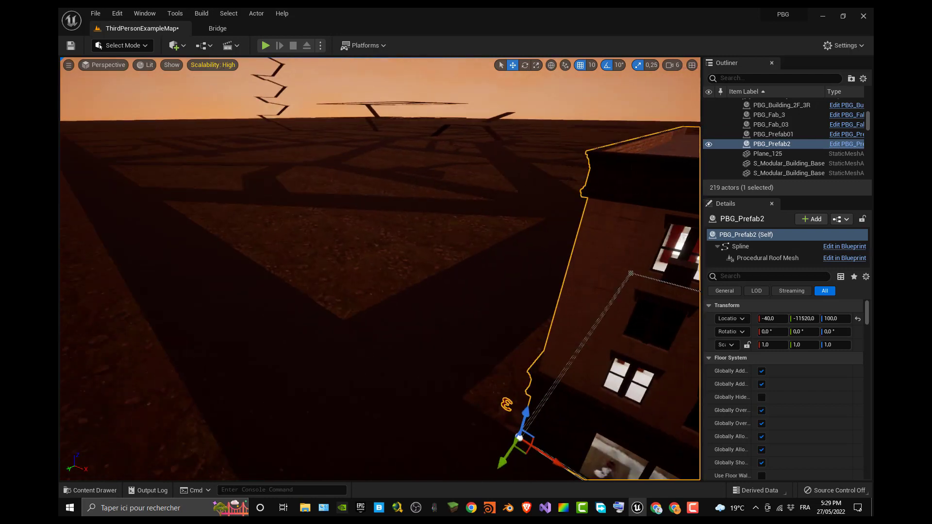
key(w)
right_drag(355, 335, 525, 334)
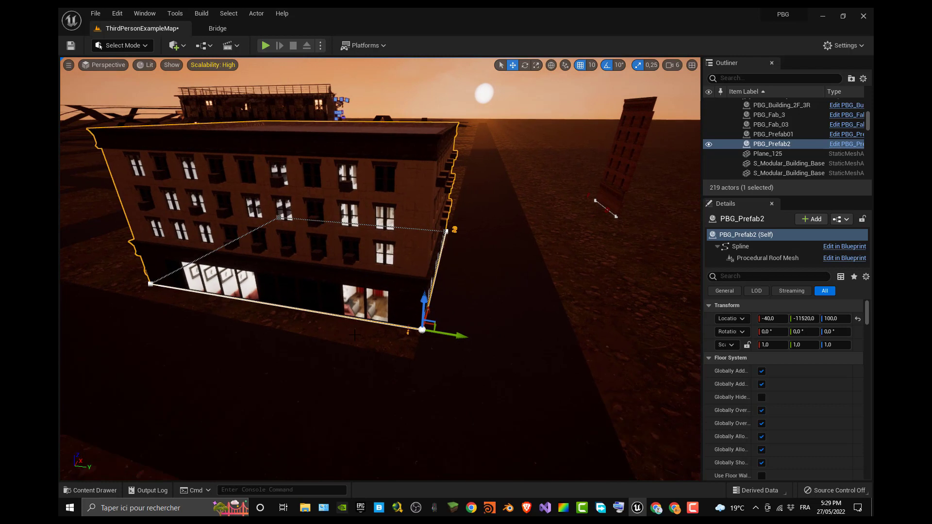
drag(429, 313, 426, 341)
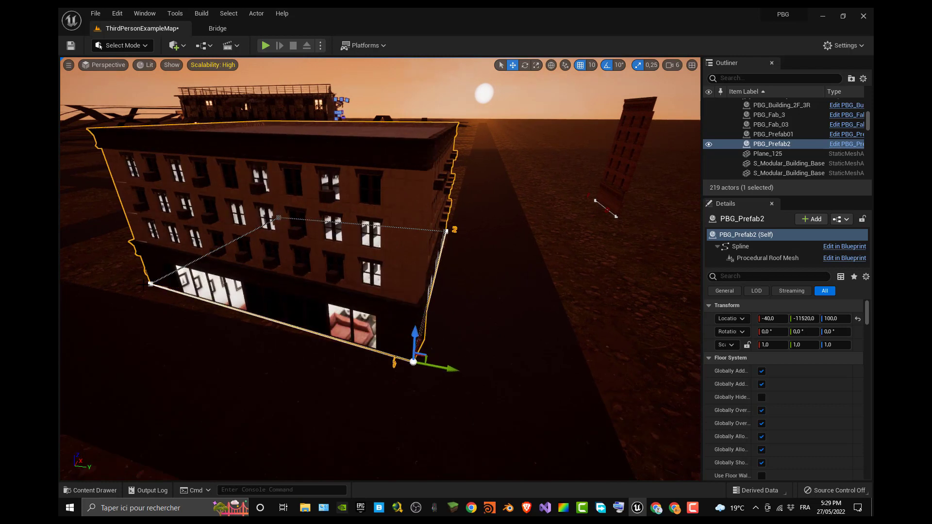
click(150, 284)
drag(182, 273, 158, 286)
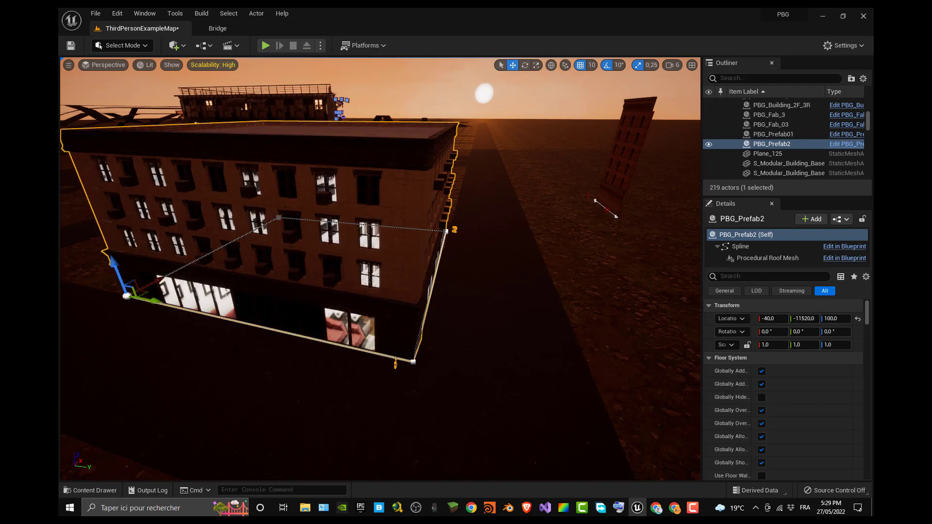
Stretch PBG_Prefab2 across the empty lot by moving the two spline corner points on that side outward along the Y axis.
mouse_move(162, 289)
right_down()
mouse_move(73, 288)
mouse_move(165, 289)
mouse_move(146, 288)
right_up()
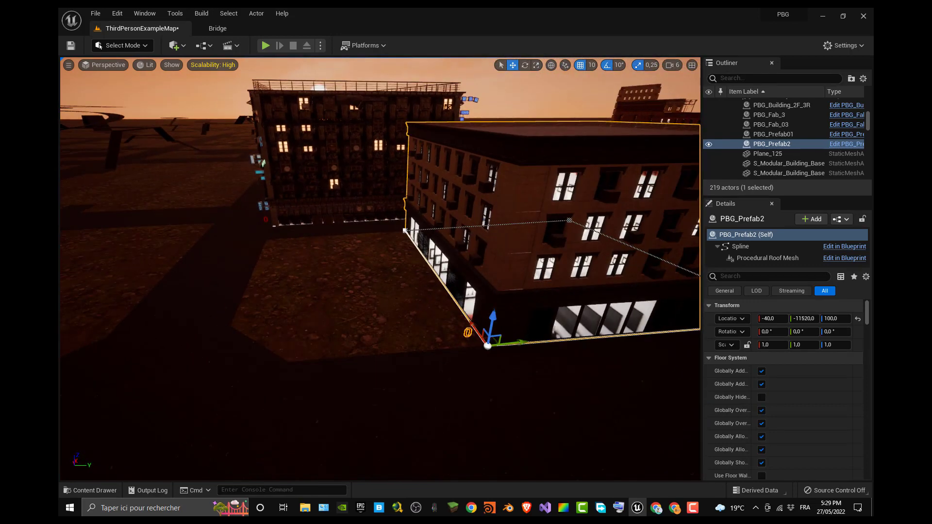
right_drag(83, 282, 117, 283)
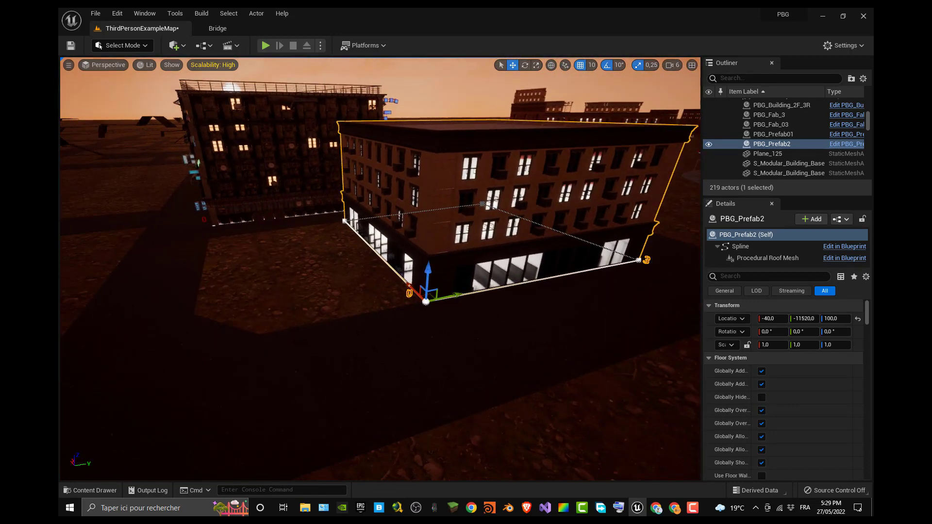
drag(450, 296, 301, 312)
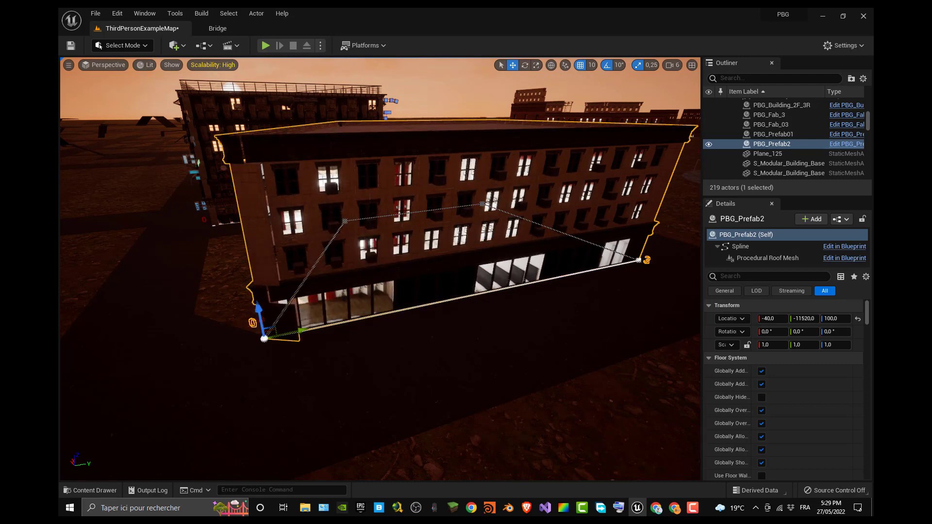
right_drag(302, 311, 412, 312)
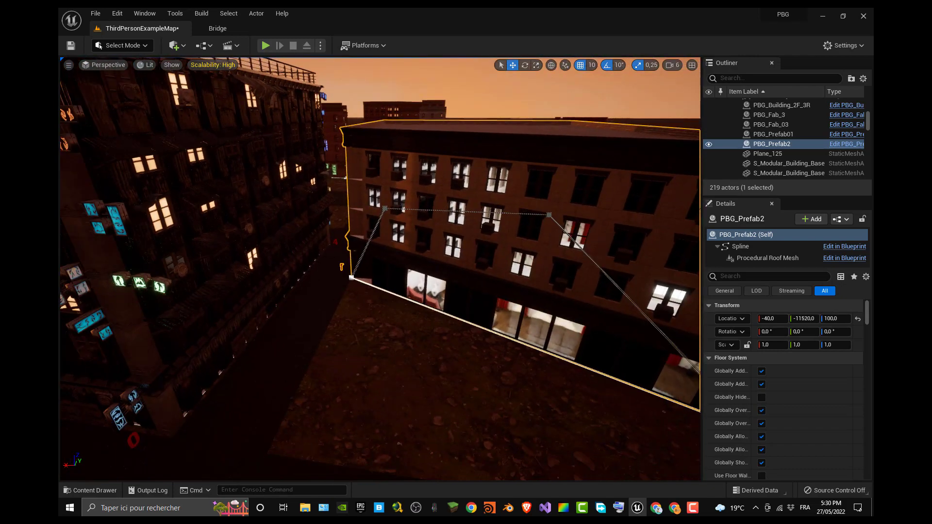
click(349, 278)
drag(359, 263, 327, 401)
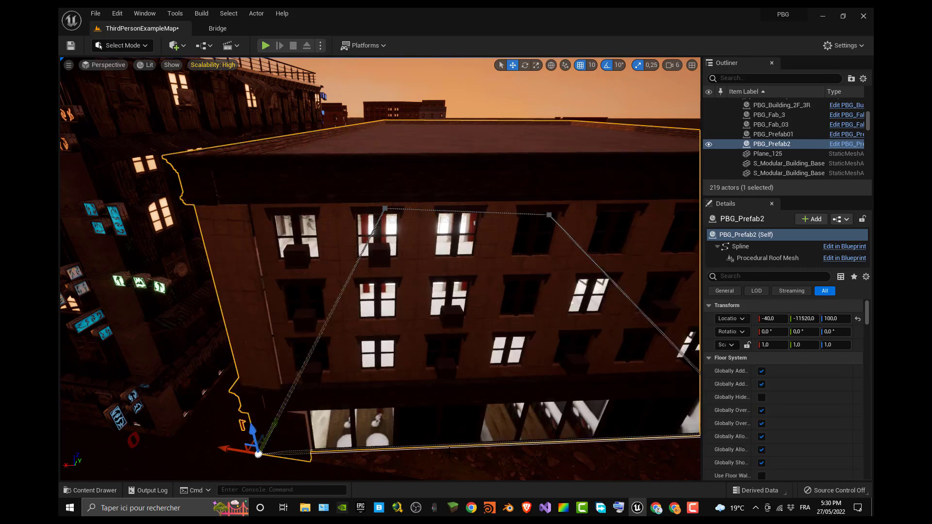
right_drag(326, 401, 364, 401)
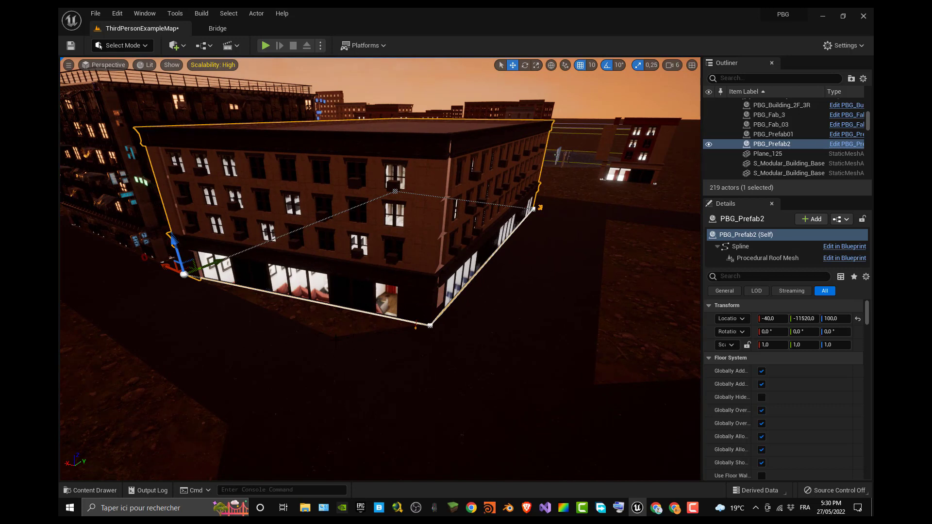
Duplicate the spline point at the road-side corner of PBG_Prefab2, between the two street-facing facades.
mouse_move(381, 291)
right_down()
mouse_move(316, 290)
mouse_move(431, 291)
mouse_move(367, 292)
right_up()
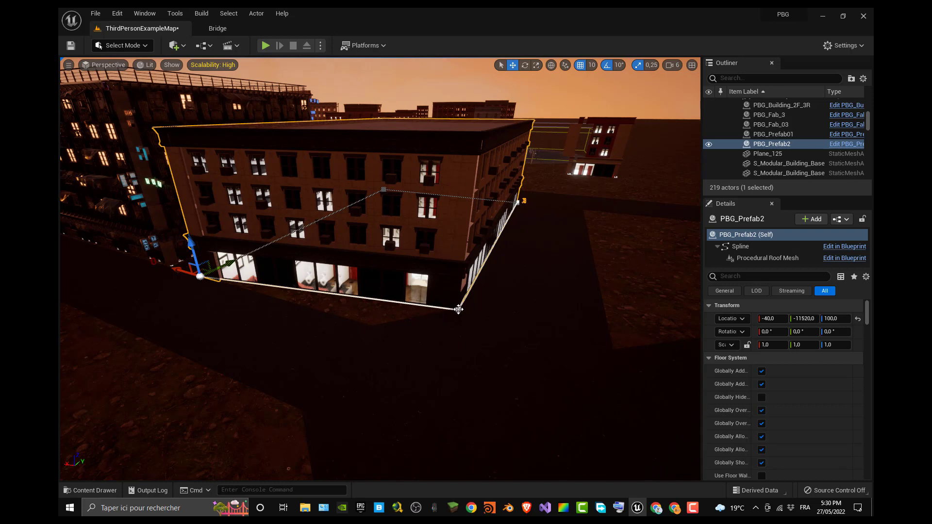
click(518, 201)
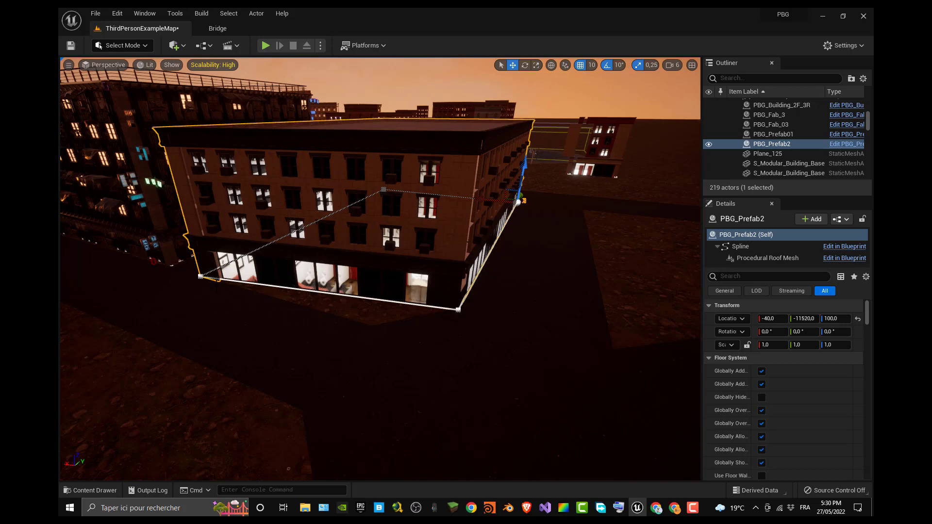
click(203, 276)
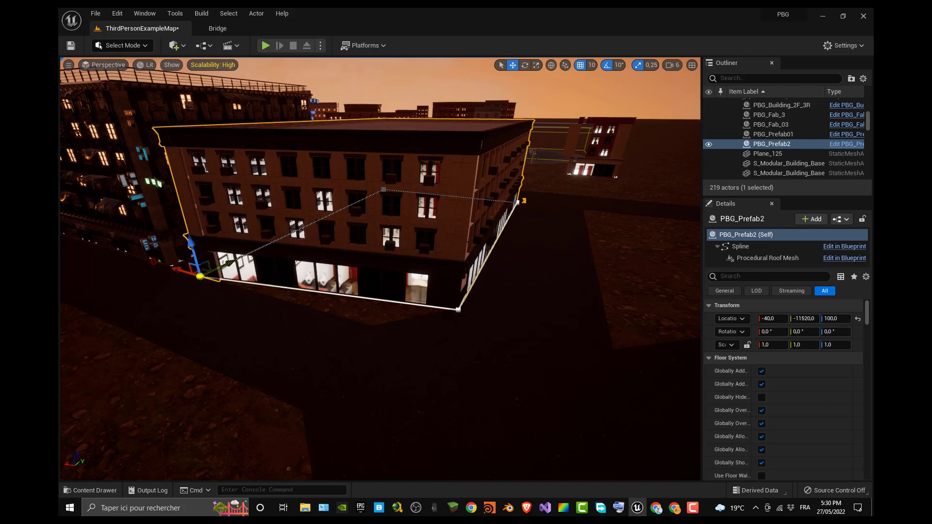
click(457, 309)
right_click(457, 310)
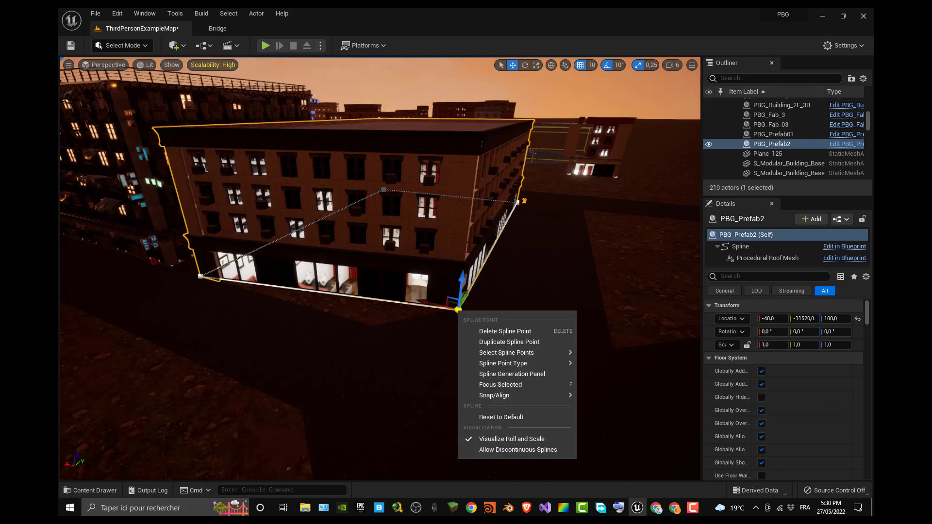
mouse_move(500, 356)
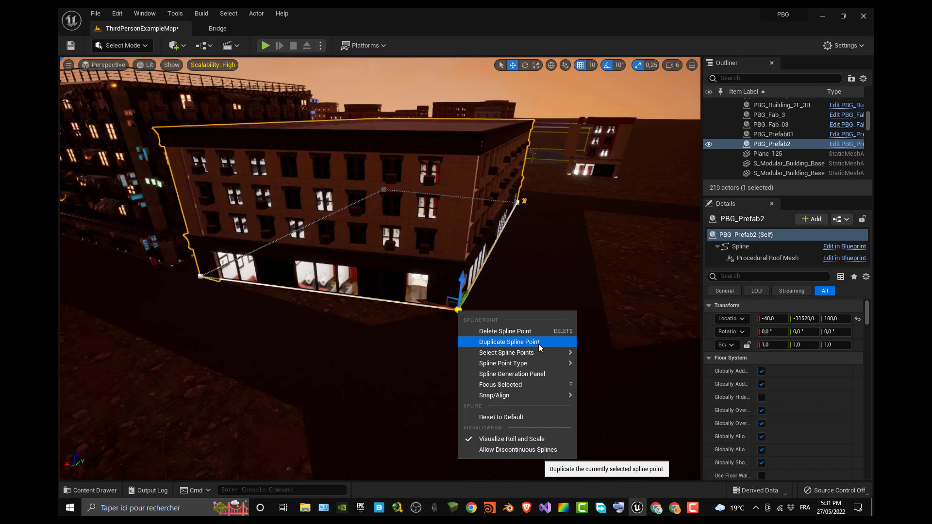
click(538, 342)
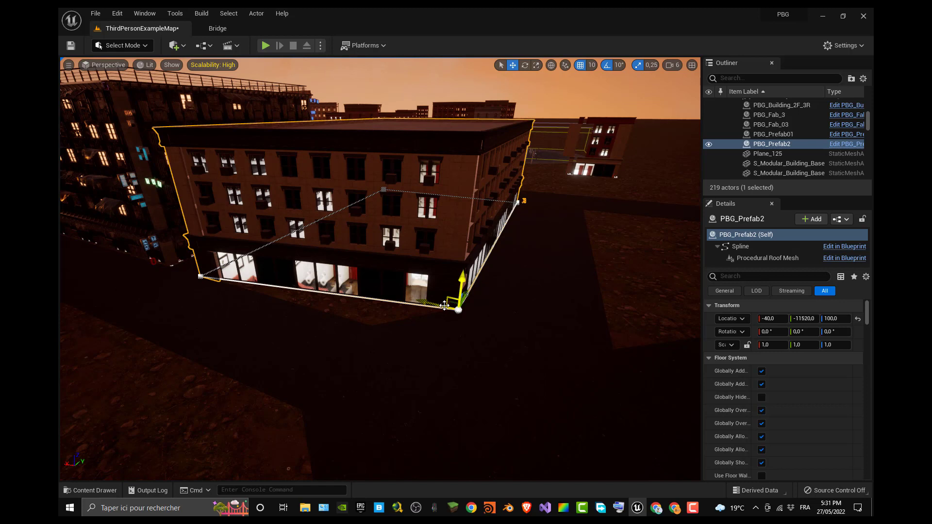
Move the duplicated spline point along the front facade and outward toward the road to give PBG_Prefab2 an angled corner facade.
mouse_move(438, 307)
mouse_down()
mouse_move(408, 305)
mouse_move(427, 302)
mouse_up()
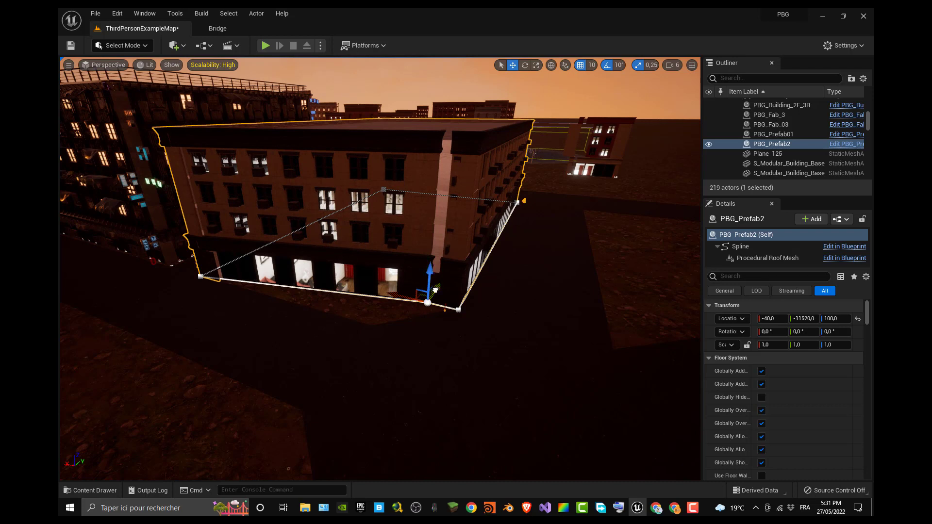
drag(432, 293, 425, 304)
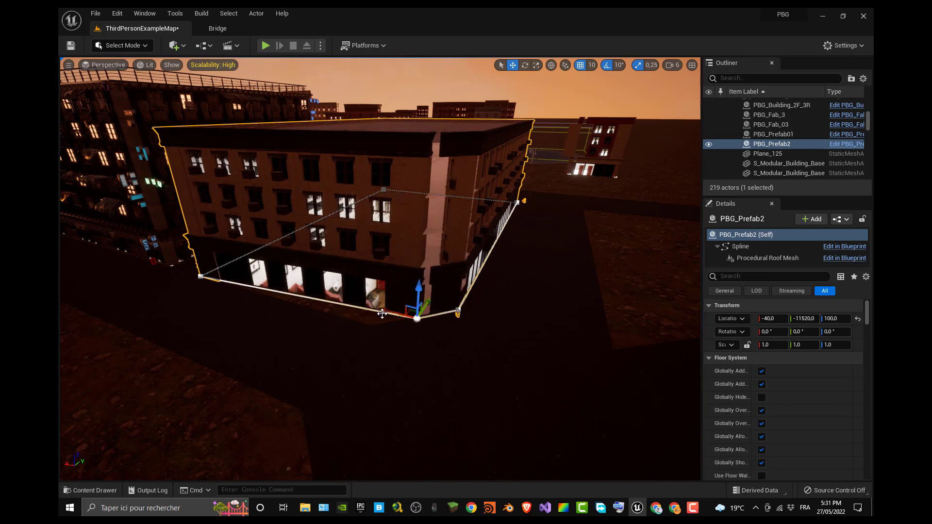
drag(385, 314, 361, 310)
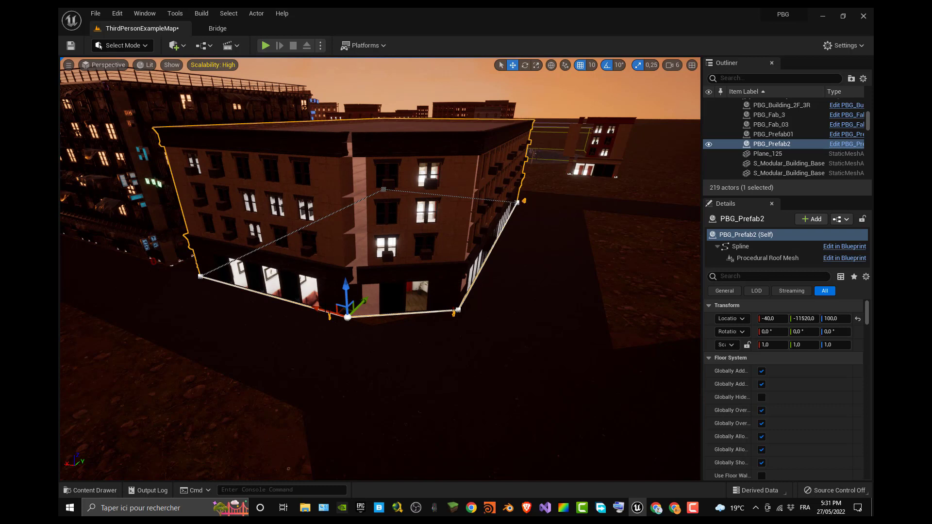
drag(347, 313, 371, 320)
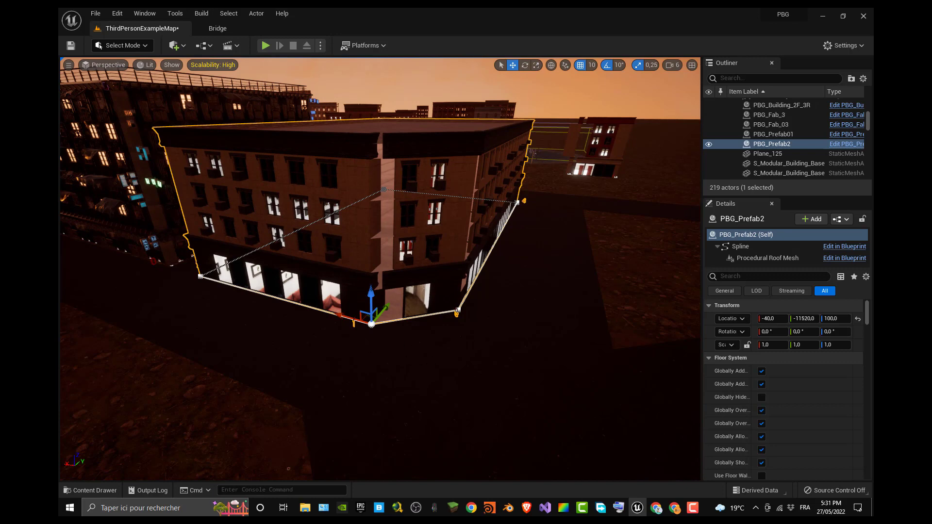
mouse_move(371, 320)
right_down()
mouse_move(355, 320)
mouse_move(386, 321)
right_up()
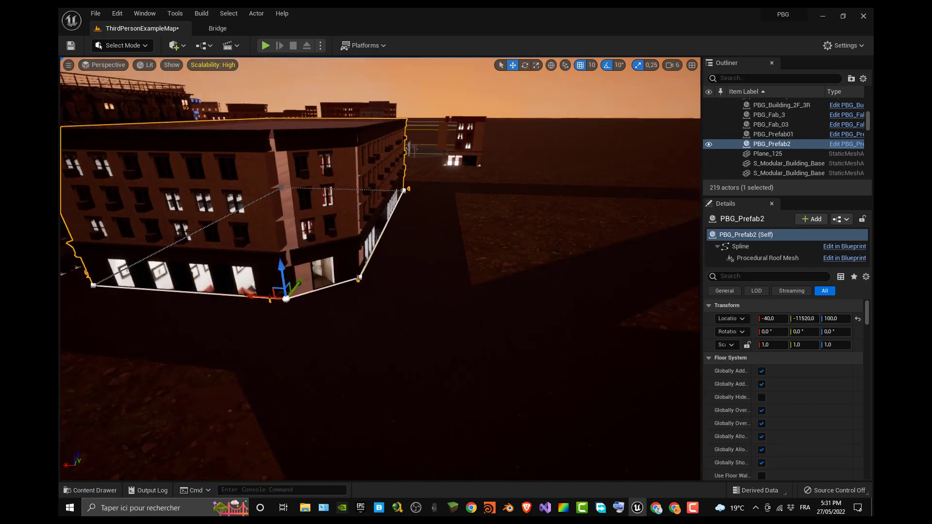
mouse_move(403, 271)
right_down()
mouse_move(447, 271)
mouse_move(408, 271)
right_up()
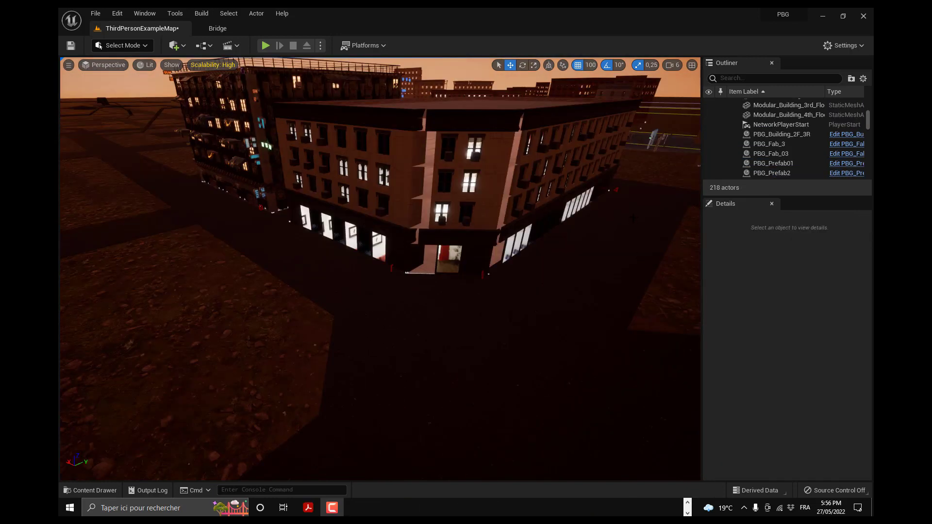
Duplicate the whole PBG_Prefab2 building for the empty lot across the road.
right_drag(632, 218, 682, 220)
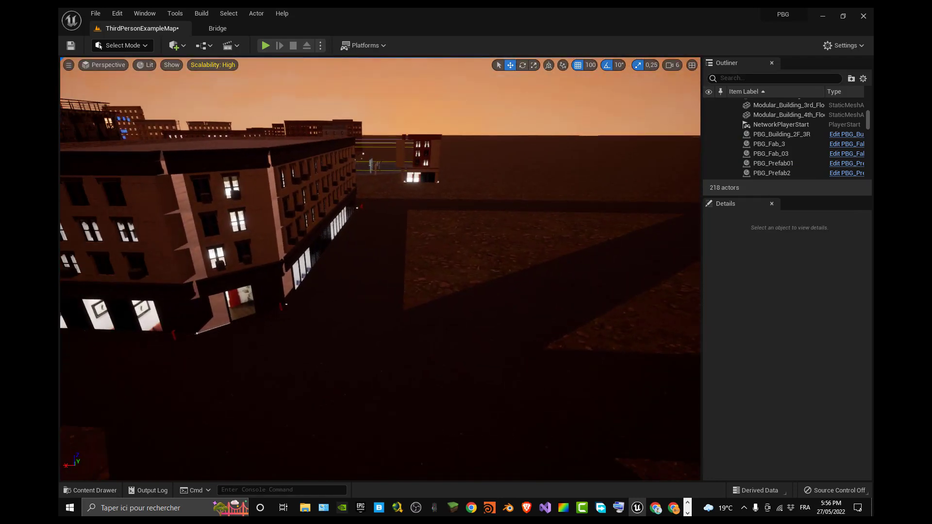
mouse_move(380, 269)
right_down()
mouse_move(452, 270)
mouse_move(361, 269)
right_up()
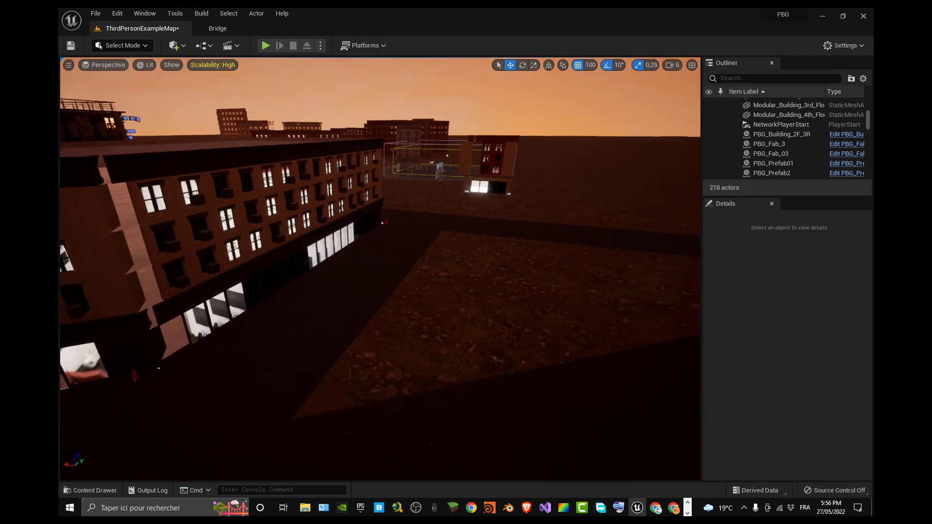
right_drag(428, 269, 402, 270)
click(528, 299)
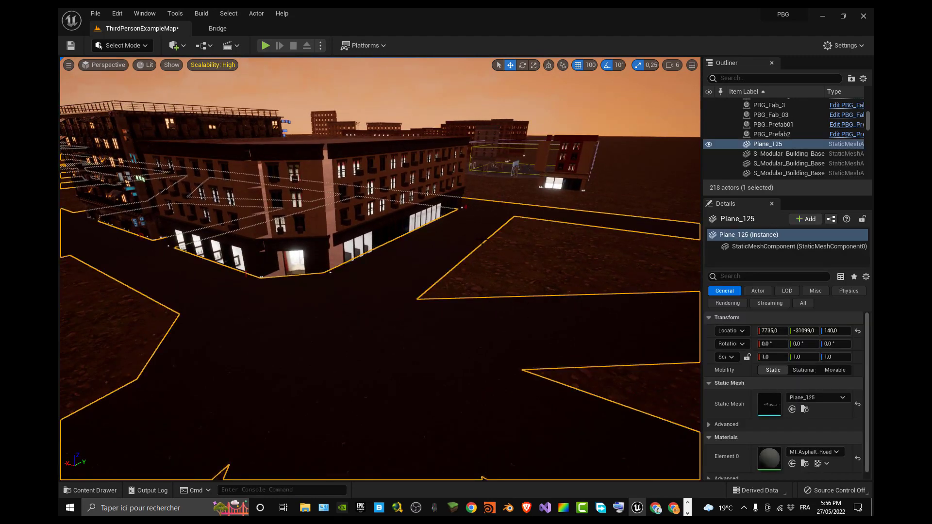
right_drag(529, 298, 610, 303)
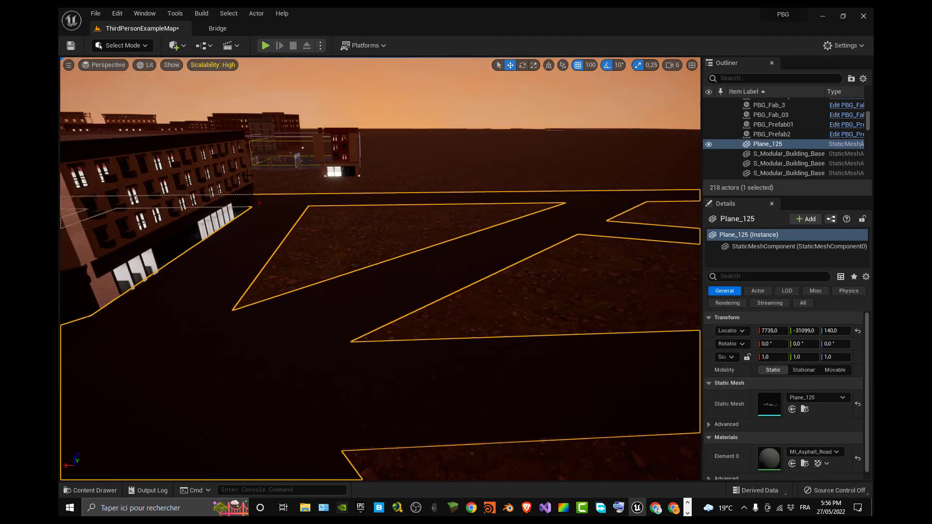
click(192, 192)
right_drag(191, 192, 121, 191)
right_drag(390, 222, 411, 214)
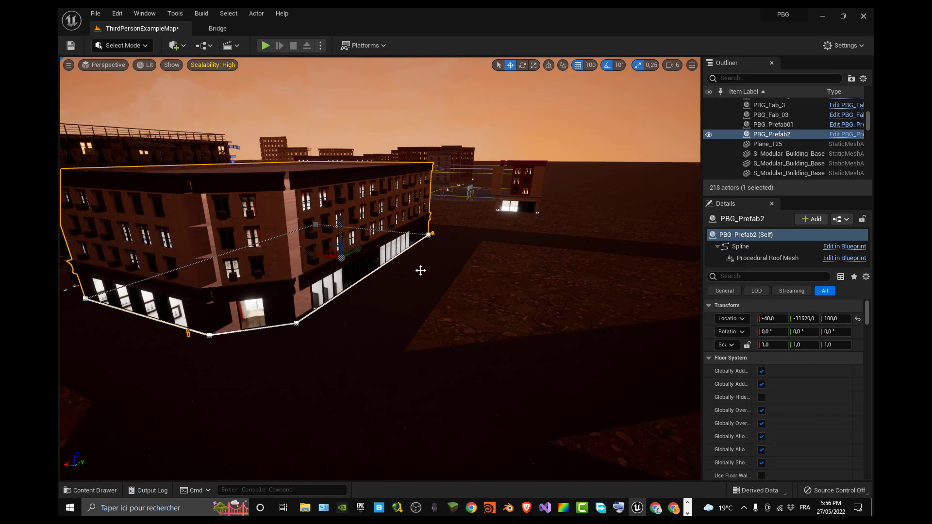
key(ctrl+w)
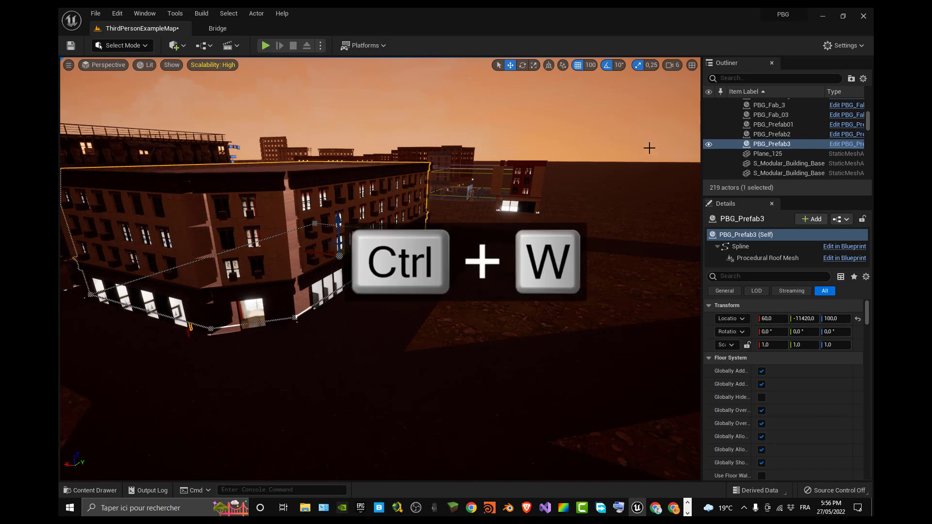
Move the duplicate PBG_Prefab3 across the road along the X axis to -4340.
double_click(777, 144)
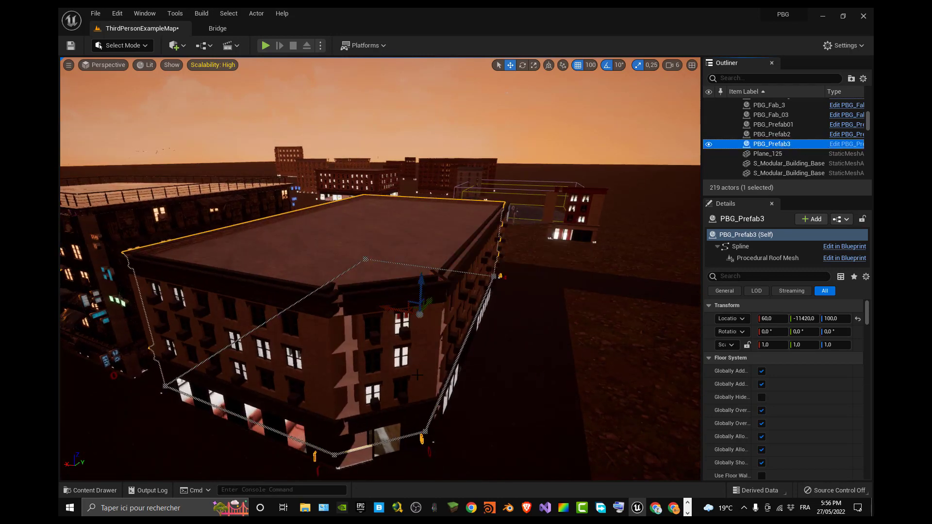
drag(400, 307, 710, 347)
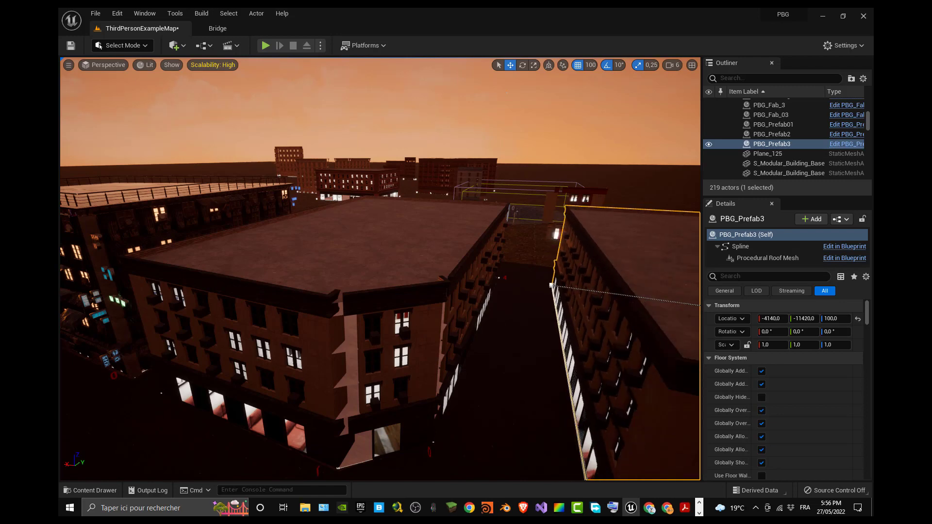
key(f)
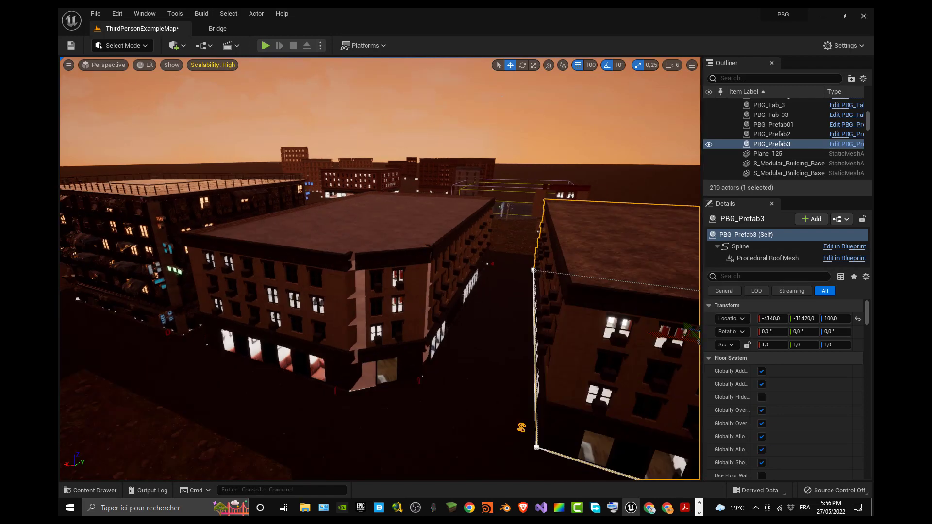
right_drag(380, 269, 284, 270)
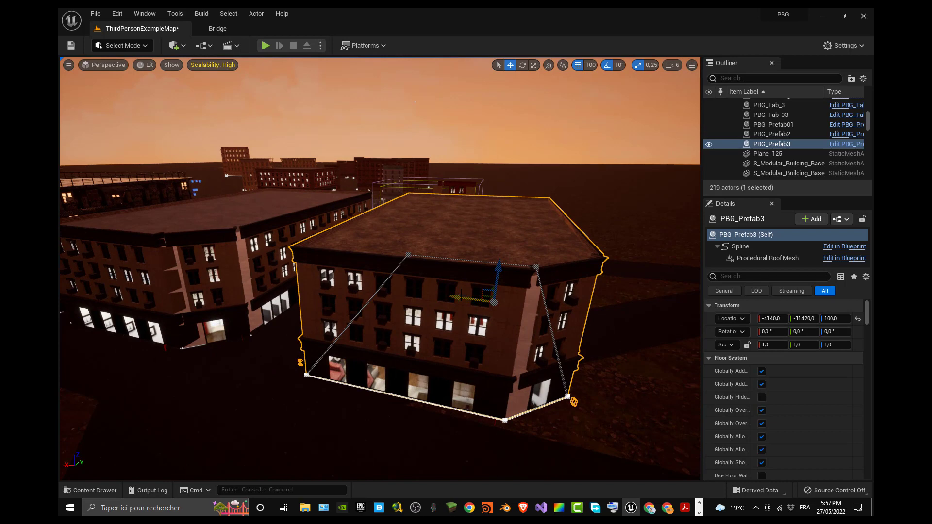
drag(462, 295, 482, 271)
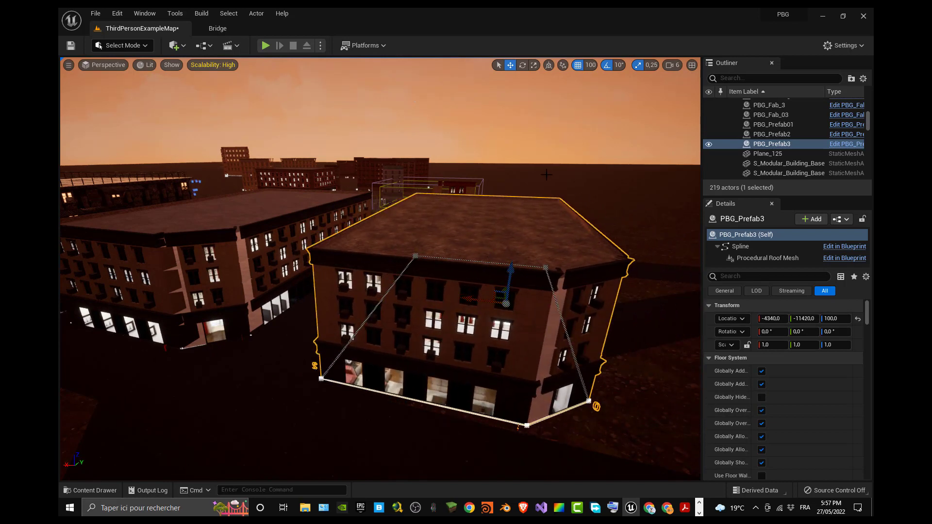
right_drag(546, 175, 349, 184)
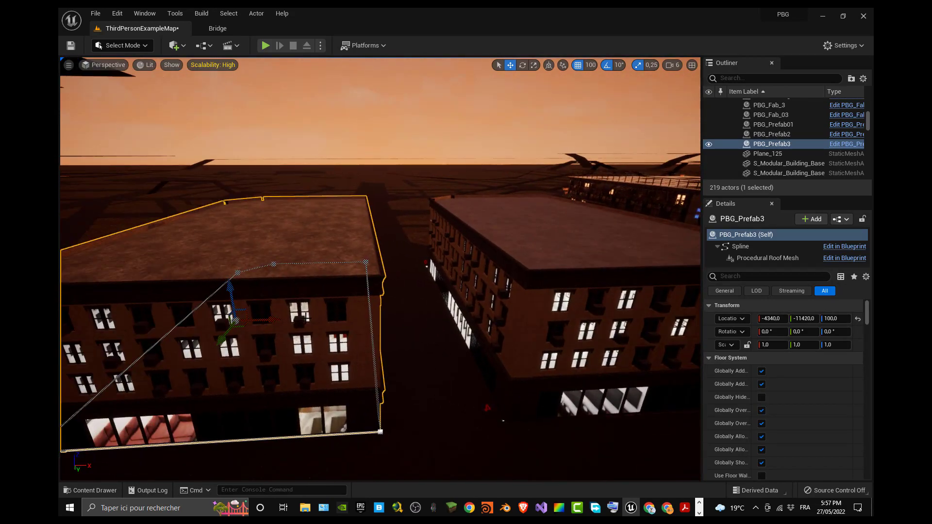
mouse_move(223, 339)
mouse_down()
mouse_move(214, 355)
mouse_move(231, 318)
mouse_move(226, 340)
mouse_up()
right_drag(226, 340, 196, 340)
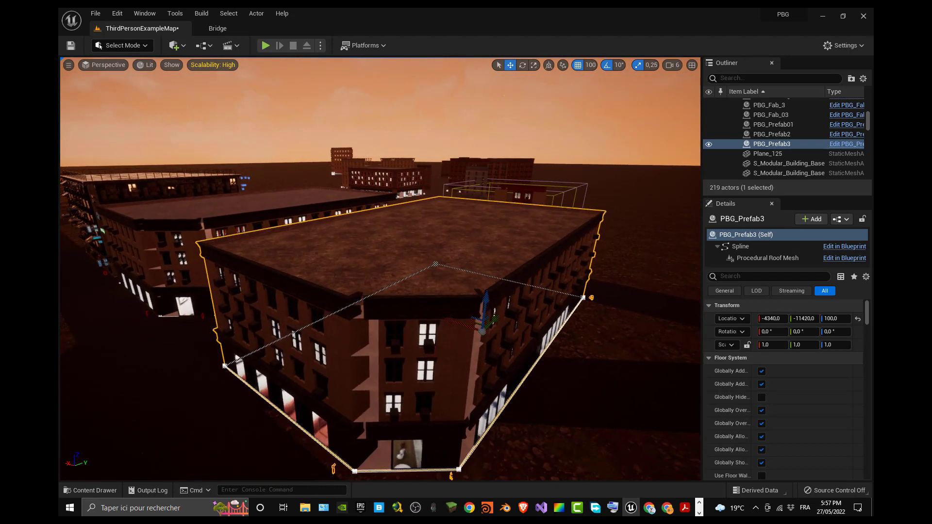
Delete the two spline points at the ends of PBG_Prefab3's angled corner facade.
click(354, 471)
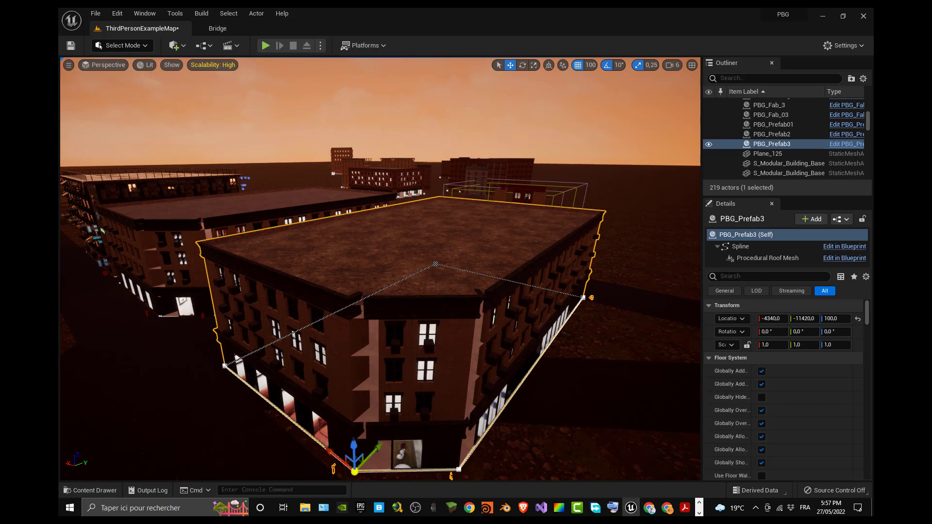
right_click(355, 472)
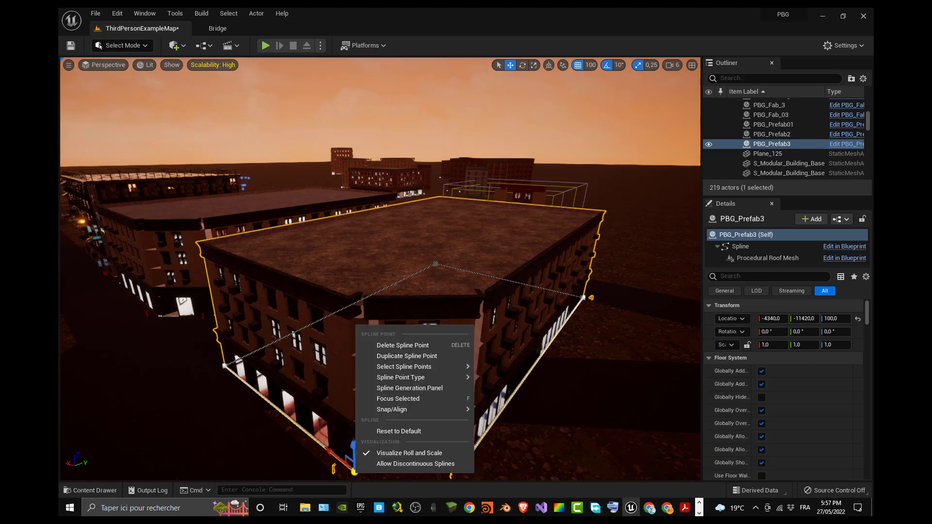
click(409, 345)
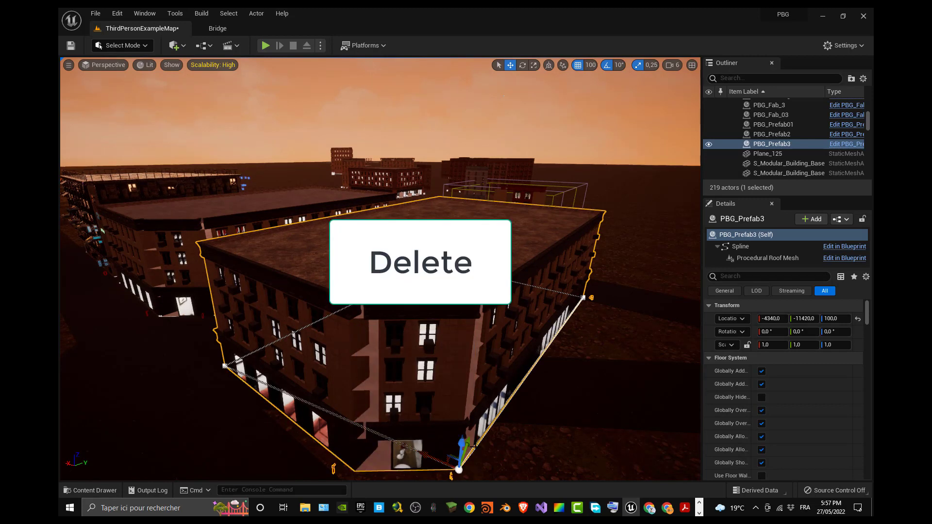
right_click(460, 469)
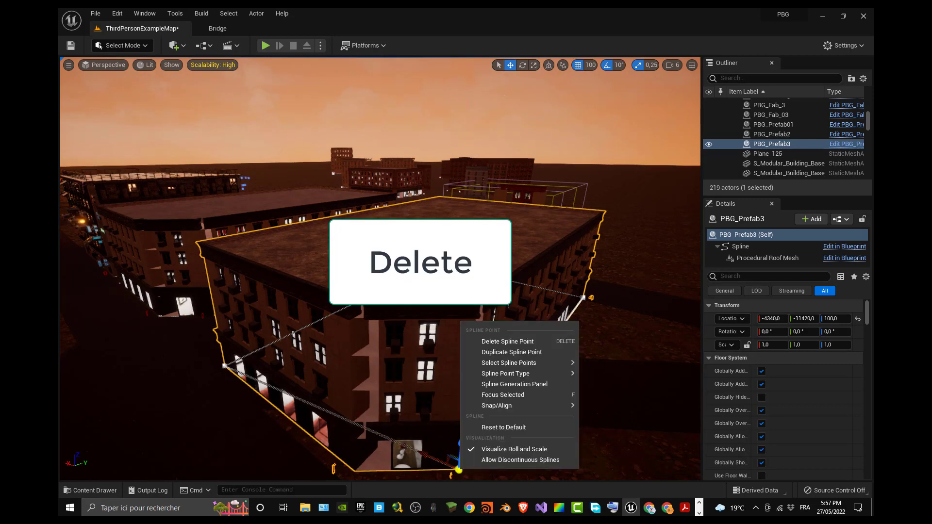
click(505, 342)
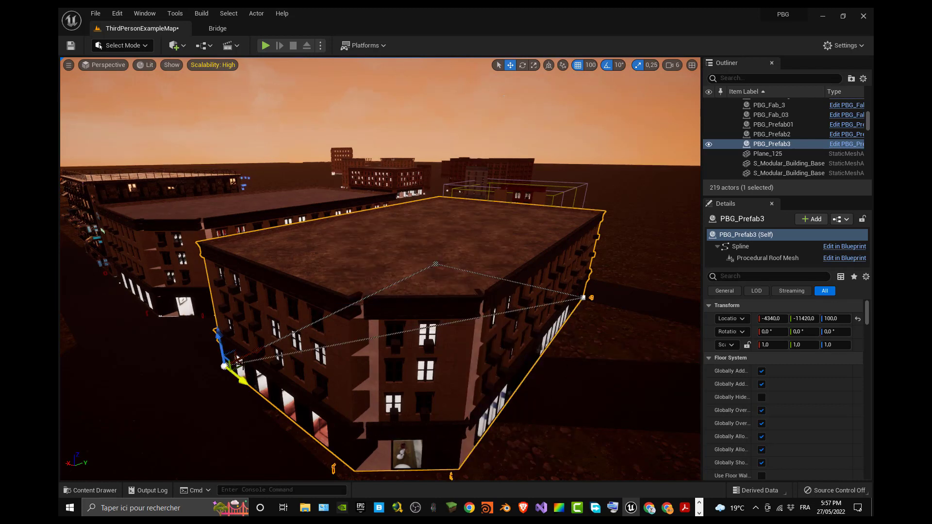
Shift the remaining front spline corner point of PBG_Prefab3 slightly so the building rebuilds with a triangular footprint.
double_click(767, 143)
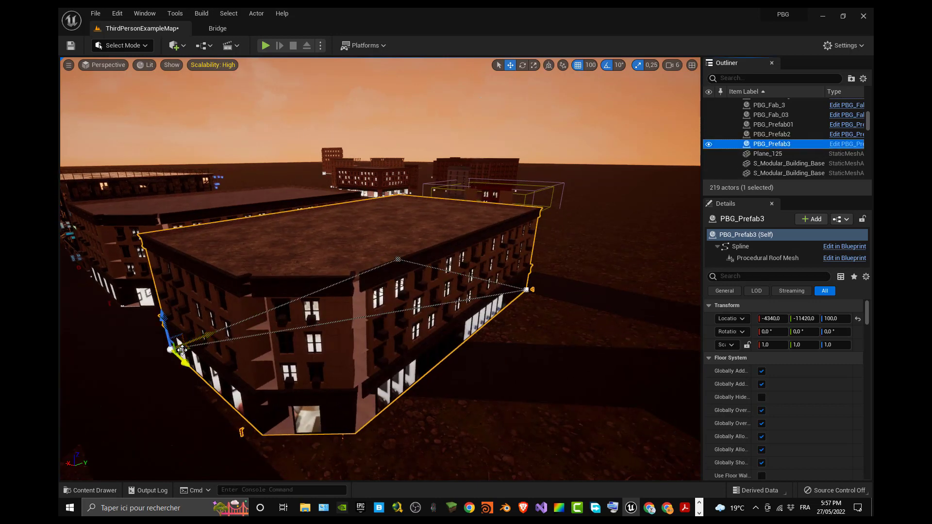
drag(170, 349, 196, 342)
key(w)
right_drag(371, 352, 207, 354)
key(d)
key(w)
key(d)
key(s)
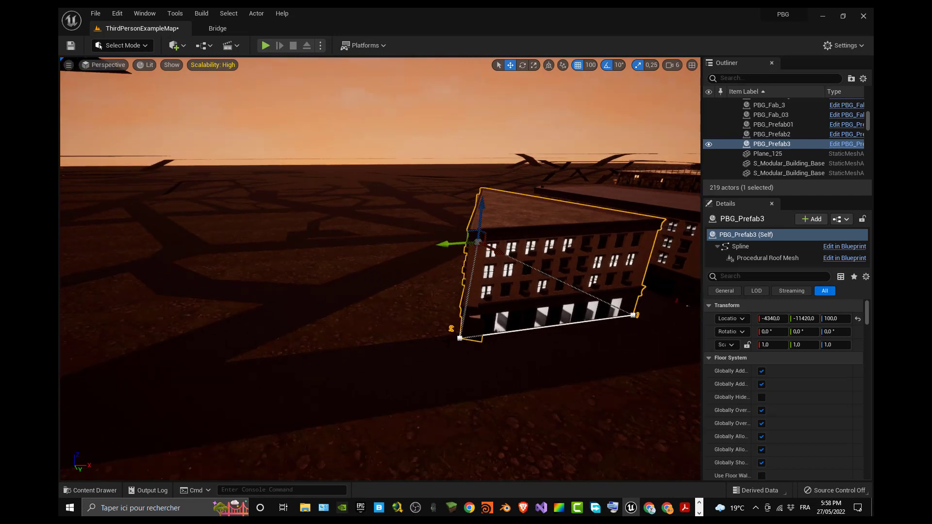
Select the outer spline corner point of PBG_Prefab3, focus on the building and switch the viewport to the Top view.
click(459, 338)
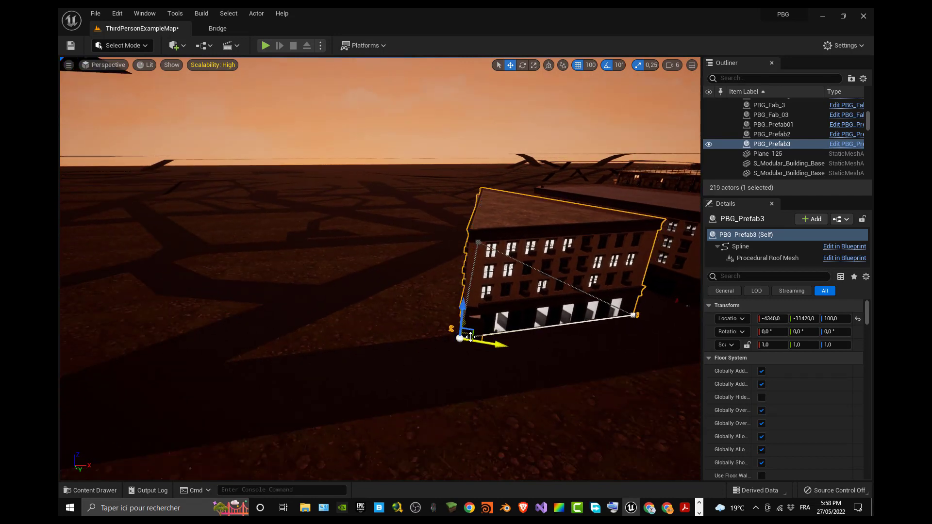
double_click(782, 144)
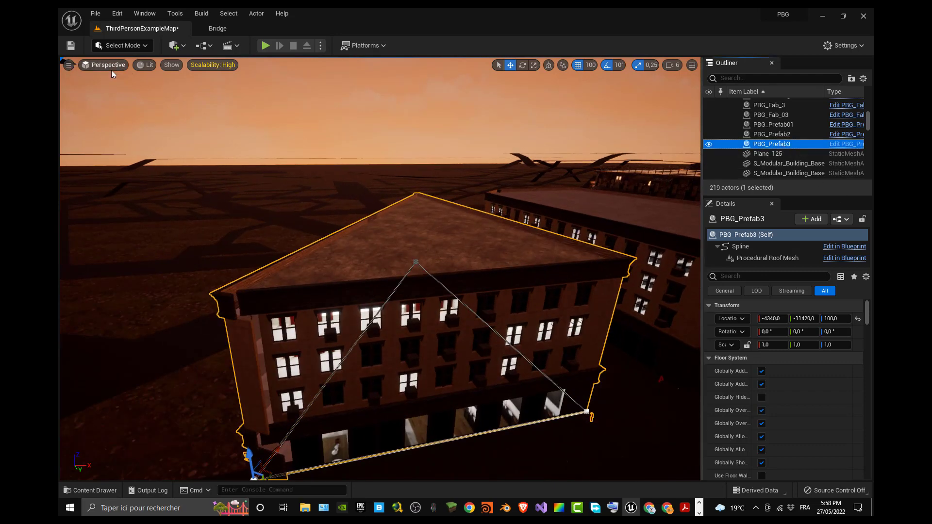
click(109, 66)
click(113, 100)
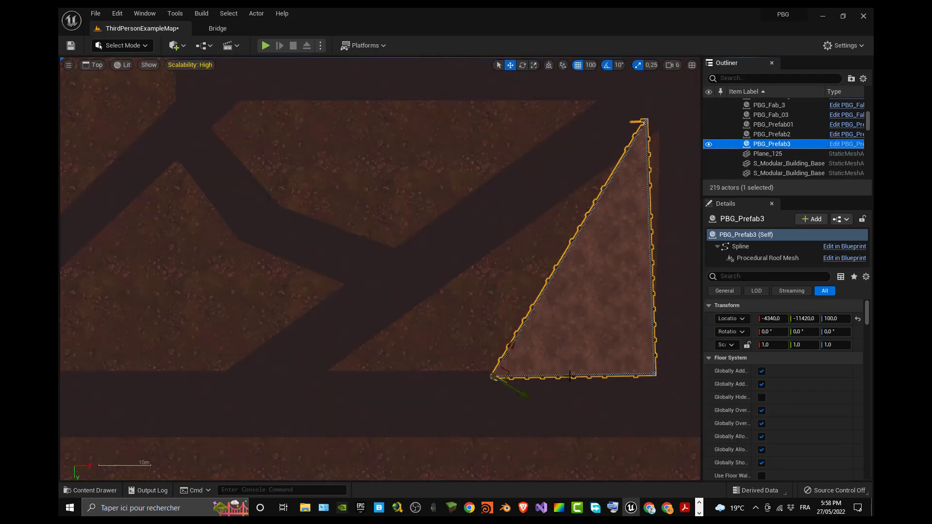
Move the two sharp spline corner points of PBG_Prefab3 so its triangular footprint fits the block between the roads.
click(494, 378)
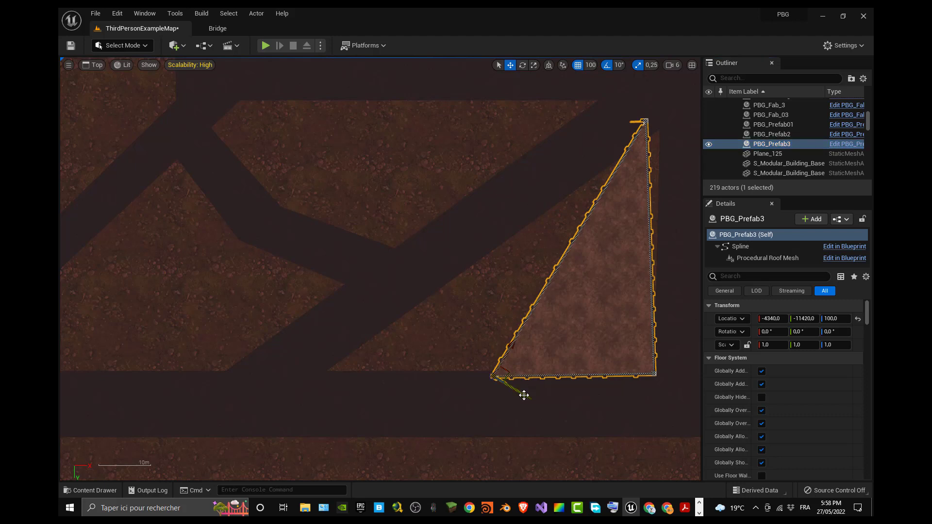
drag(502, 377, 346, 370)
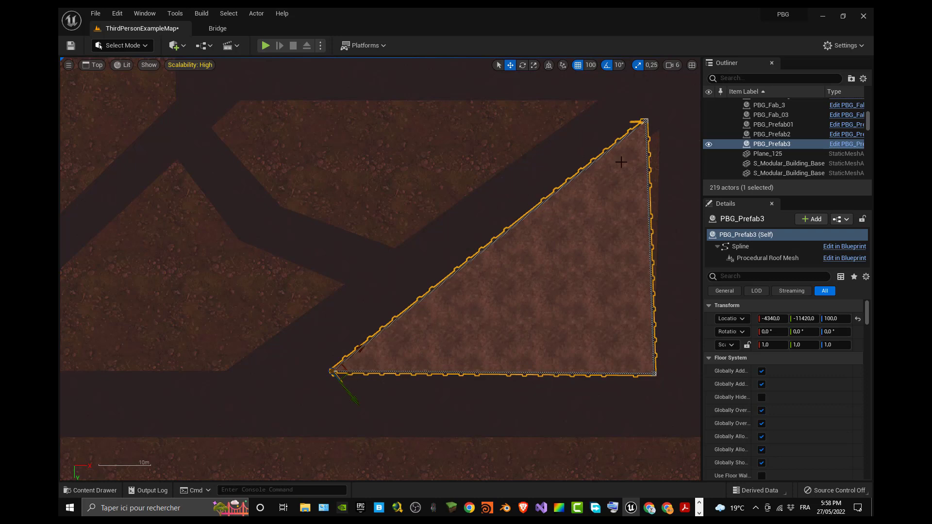
click(646, 122)
drag(634, 124, 620, 122)
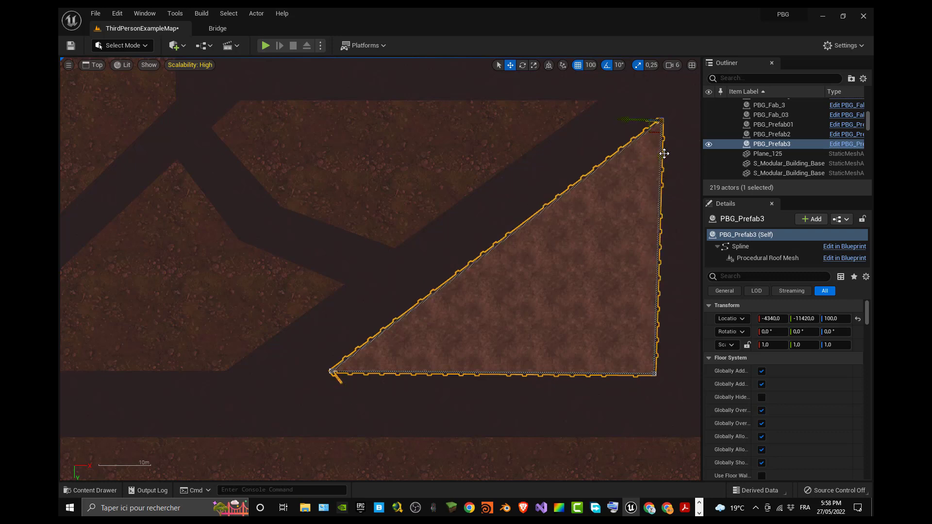
drag(661, 153, 660, 170)
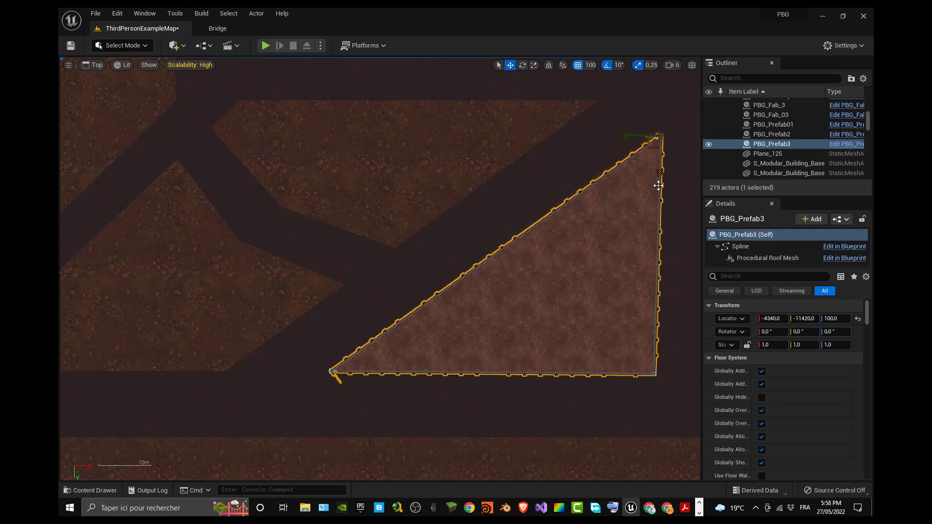
Return the viewport to Perspective and examine PBG_Prefab3's sharp front corner from street level and from above the roof.
click(95, 65)
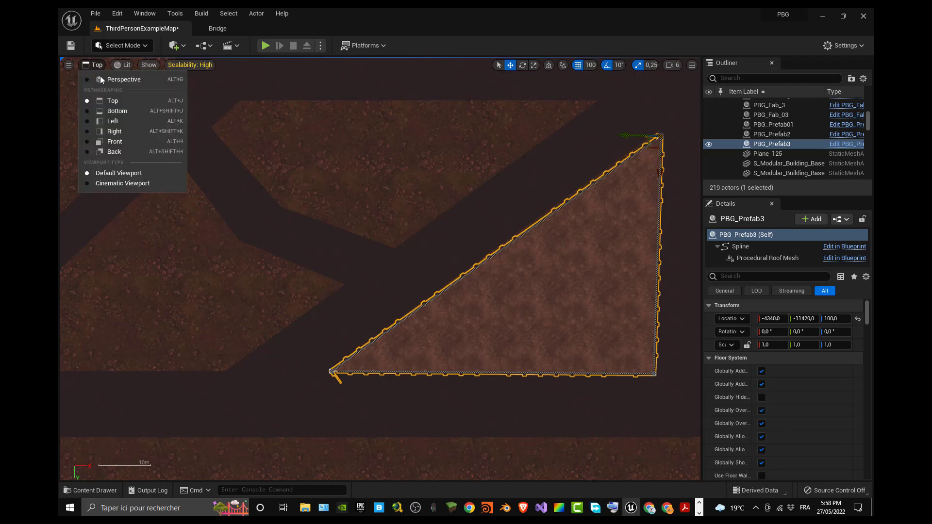
click(107, 80)
drag(436, 314, 532, 259)
right_drag(380, 269, 380, 269)
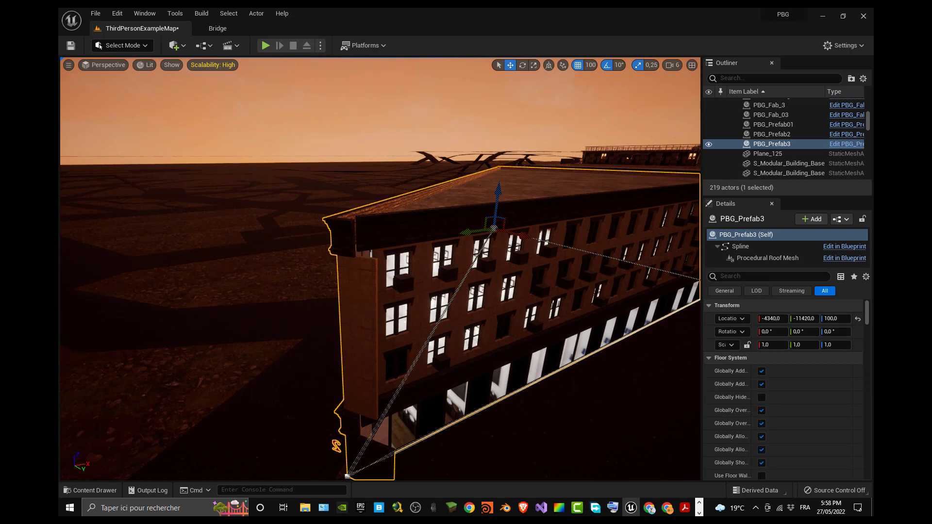
click(356, 318)
click(347, 477)
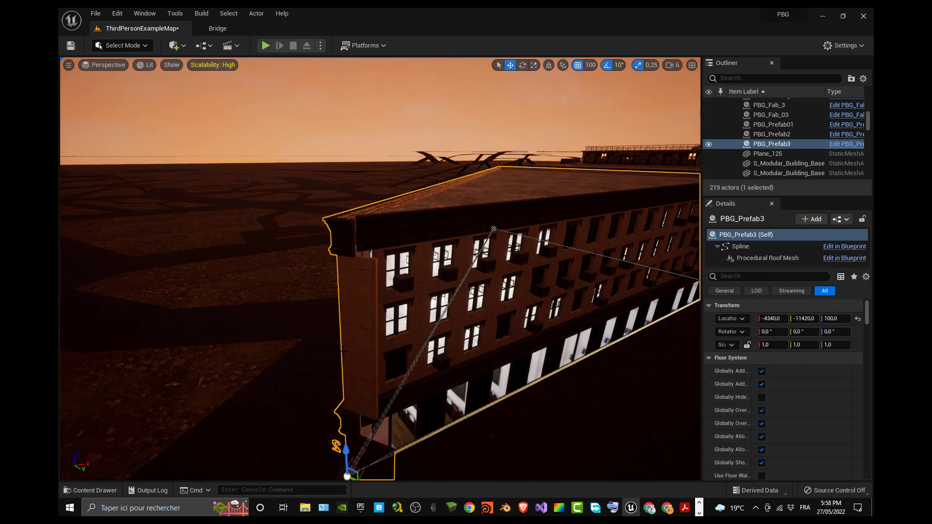
right_drag(380, 268, 380, 268)
right_drag(347, 477, 347, 477)
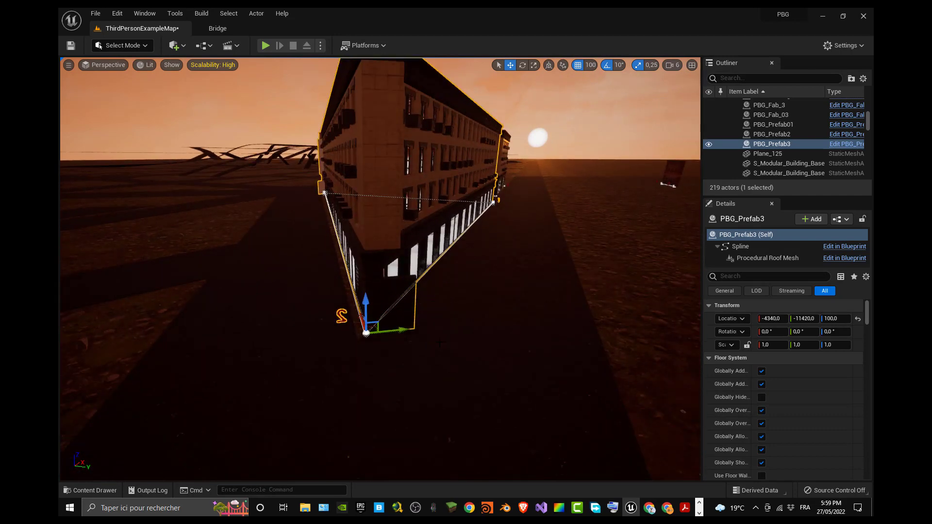
click(433, 238)
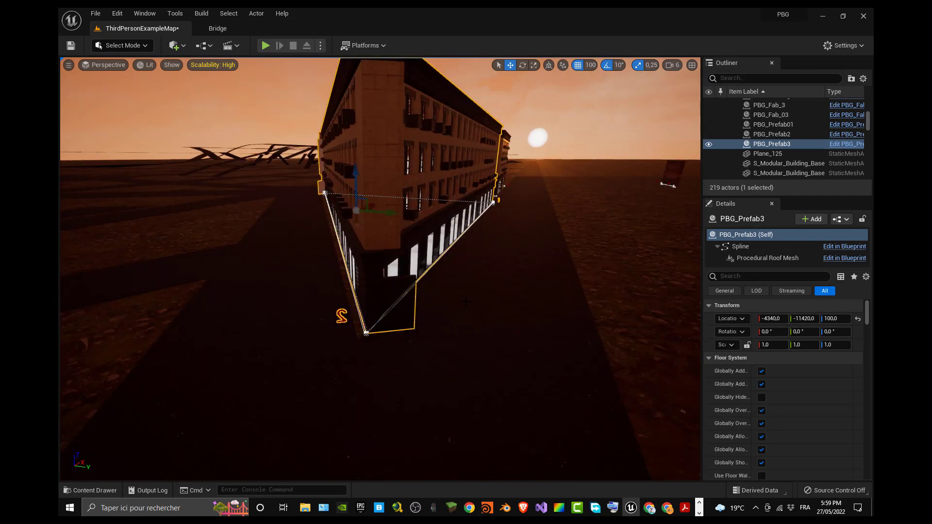
scroll(474, 247, up, 2)
scroll(473, 247, down, 1)
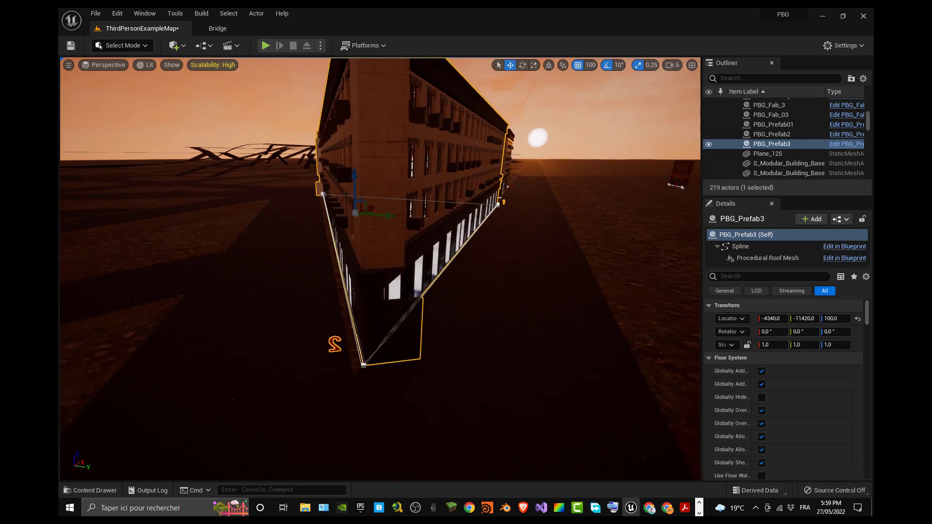
mouse_move(474, 247)
right_down()
mouse_move(473, 207)
mouse_move(473, 247)
right_up()
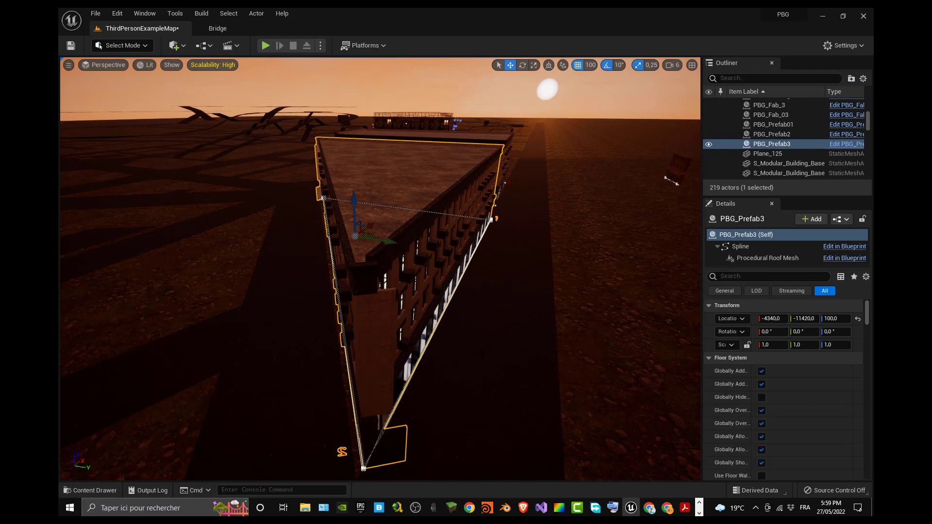
drag(380, 269, 387, 236)
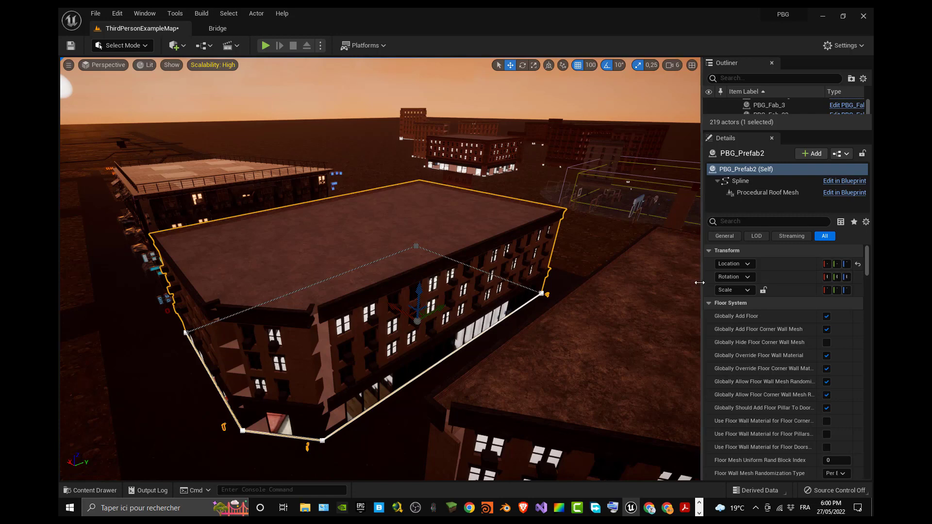
Widen the property area for PBG_Prefab2 and disable Globally Add Floor Corner Wall Mesh in its Floor System settings.
drag(699, 282, 650, 289)
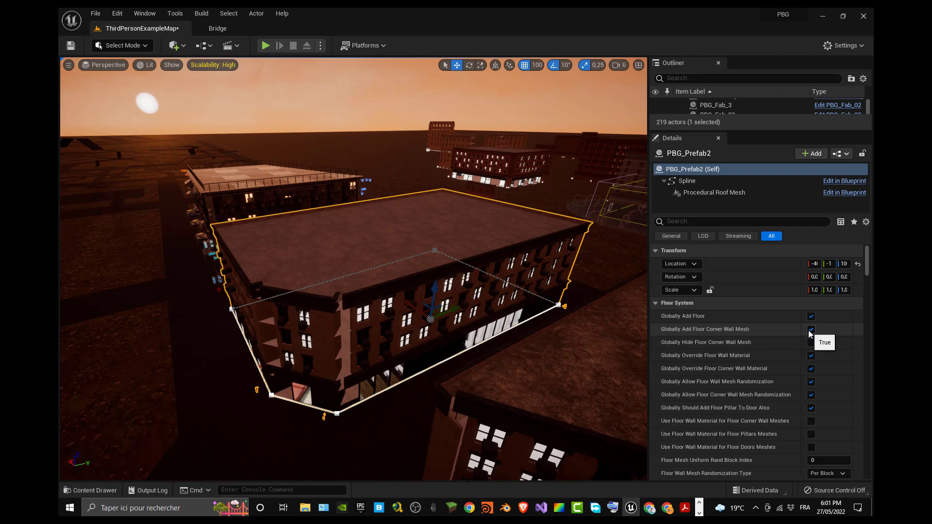
click(655, 303)
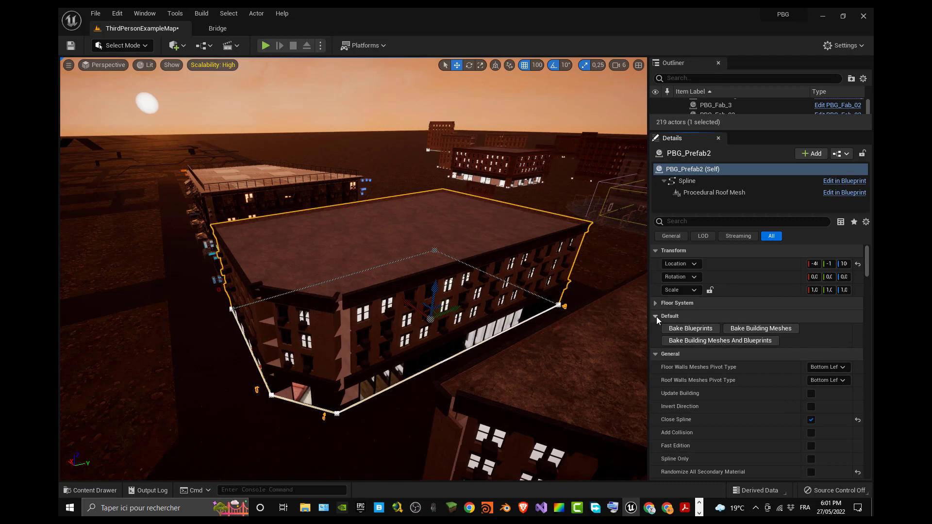
click(656, 316)
click(656, 329)
click(656, 342)
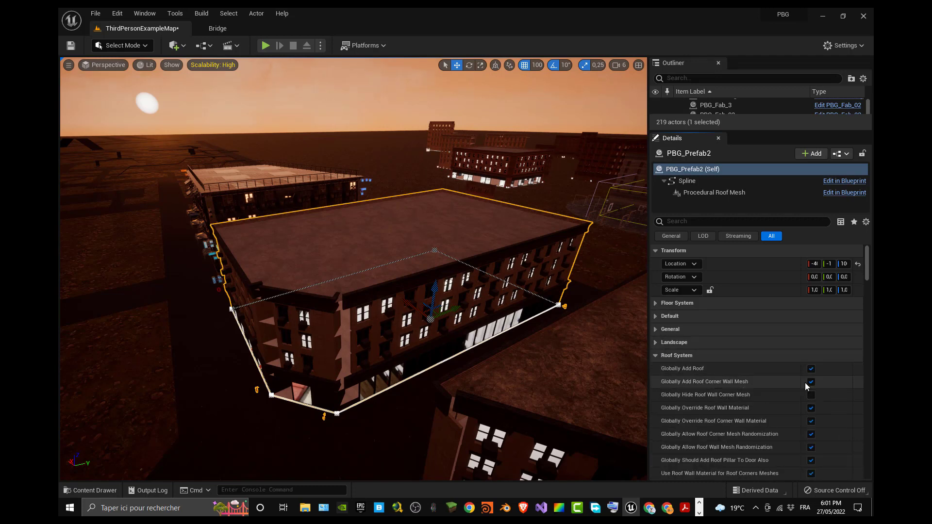
click(654, 303)
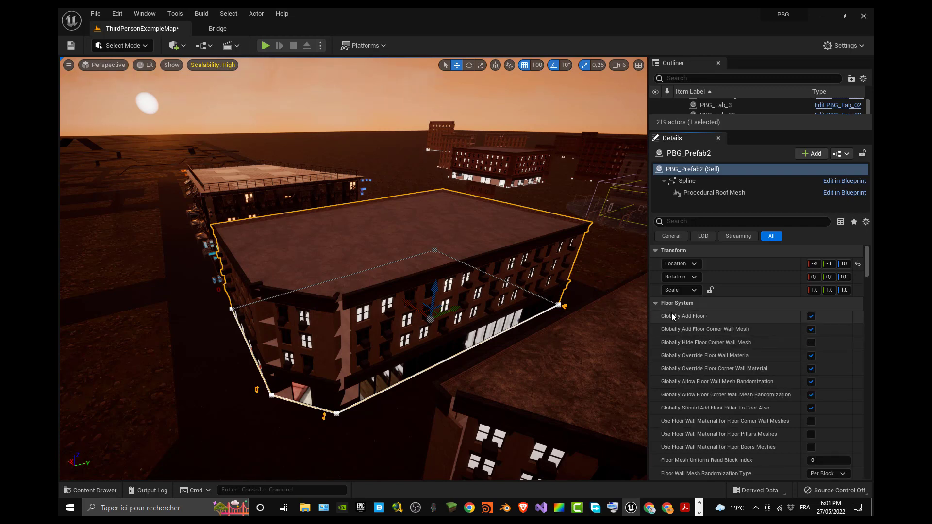
click(811, 330)
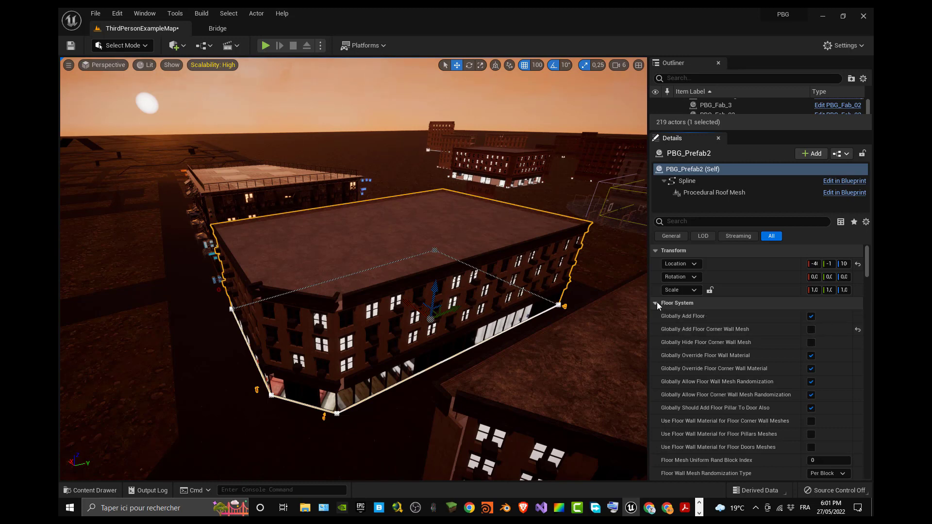
Check PBG_Prefab2's roof corners and disable Globally Add Roof Corner Wall Mesh in its Roof System settings.
drag(548, 301, 500, 252)
key(q)
mouse_move(500, 252)
right_down()
mouse_move(515, 253)
mouse_move(504, 258)
right_up()
right_drag(437, 272, 437, 233)
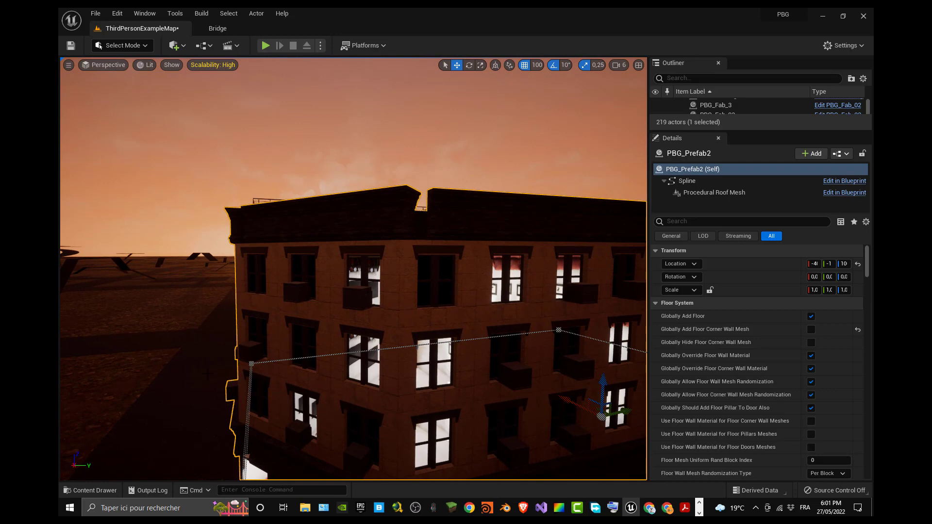
drag(208, 374, 248, 360)
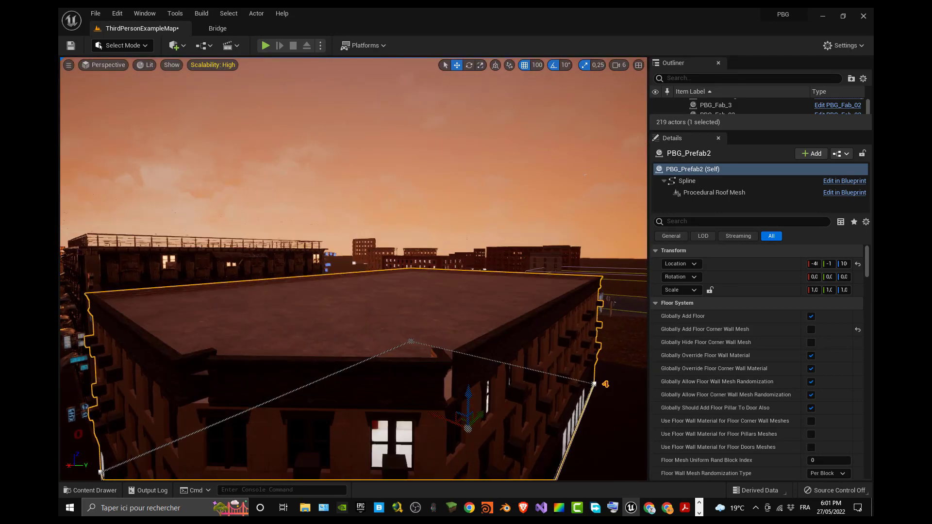
right_drag(252, 362, 255, 390)
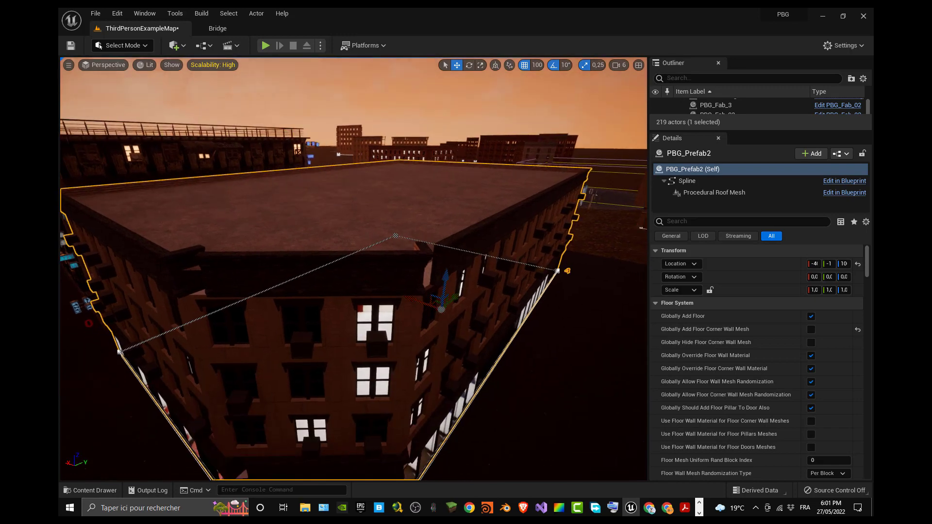
click(656, 303)
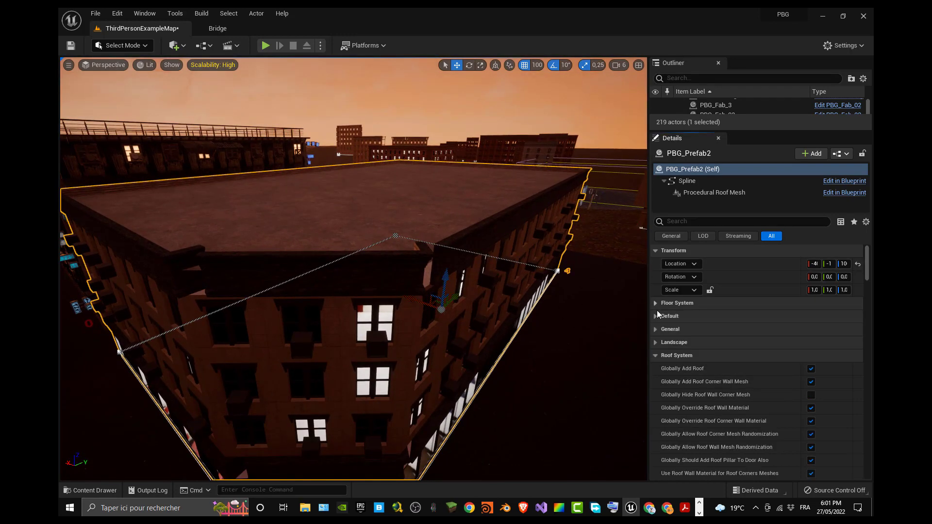
click(811, 383)
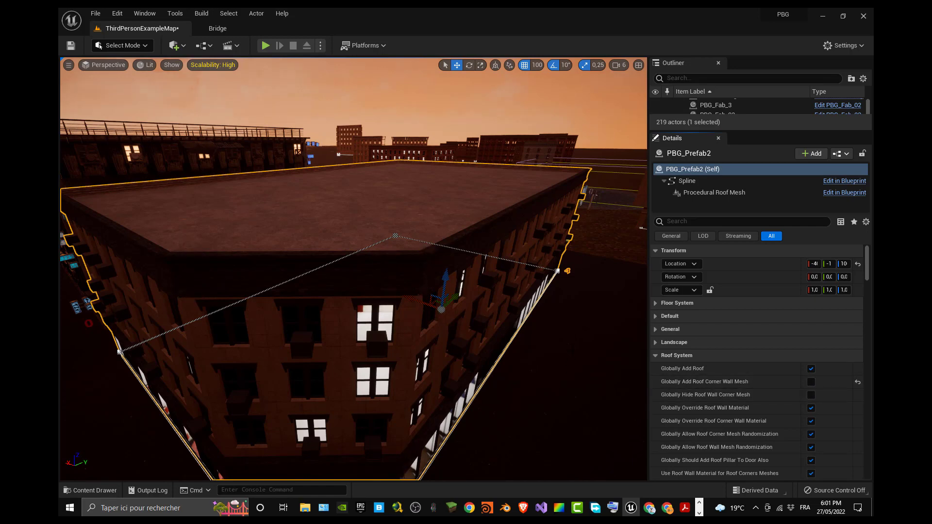
Select PBG_Prefab3 and disable both Globally Add Roof Corner Wall Mesh and Globally Add Floor Corner Wall Mesh.
drag(436, 301, 466, 325)
right_drag(378, 291, 437, 292)
right_drag(379, 291, 326, 292)
click(378, 291)
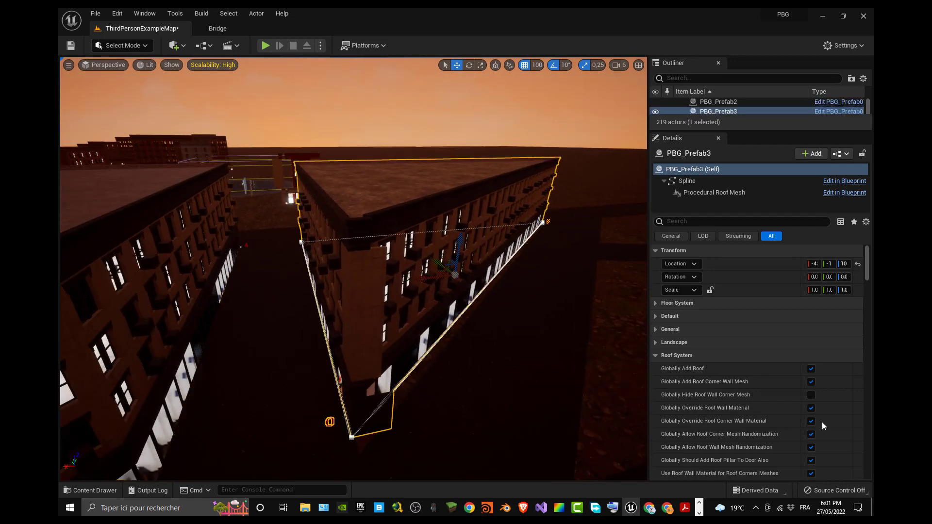
click(810, 382)
click(655, 303)
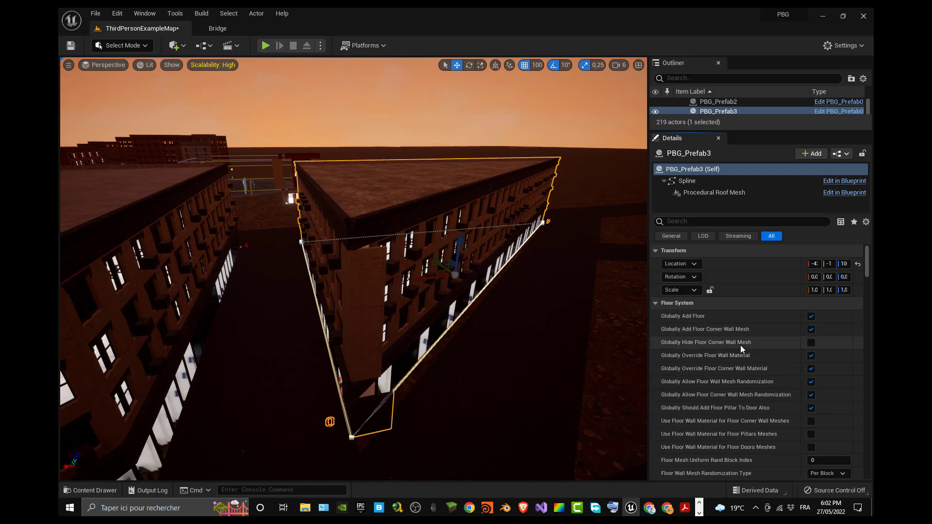
click(811, 330)
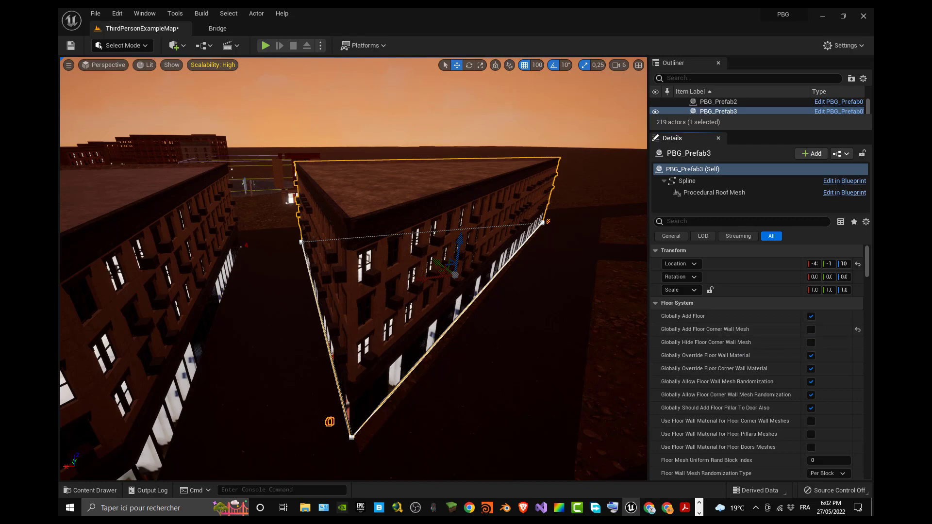
Examine PBG_Prefab3's facade at street level, then select PBG_Prefab2 and focus on it to view both buildings.
key(s)
right_drag(353, 269, 243, 316)
key(w)
key(s)
key(w)
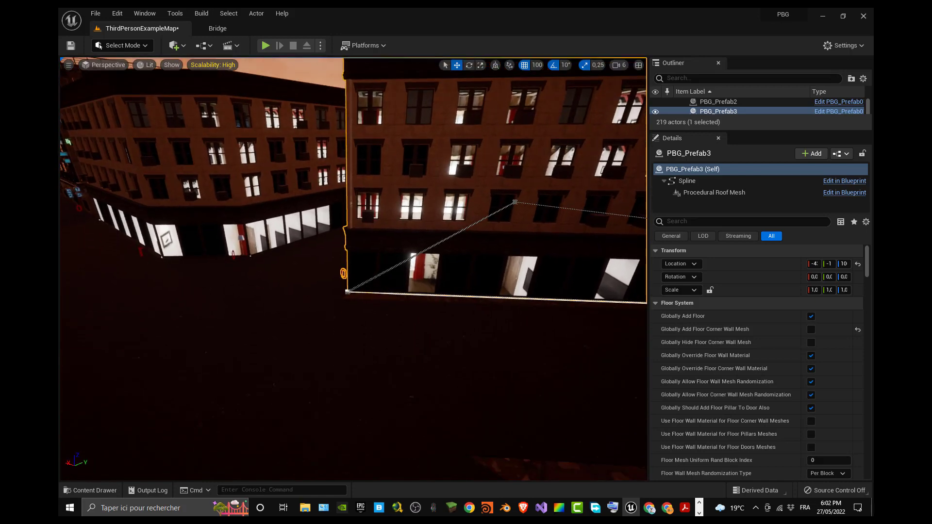
right_click(423, 98)
click(313, 260)
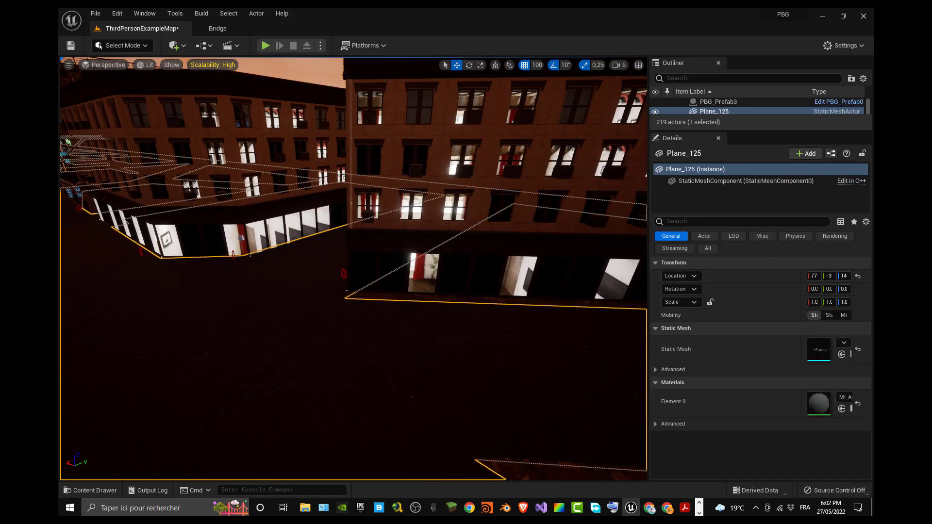
right_click(357, 296)
click(313, 180)
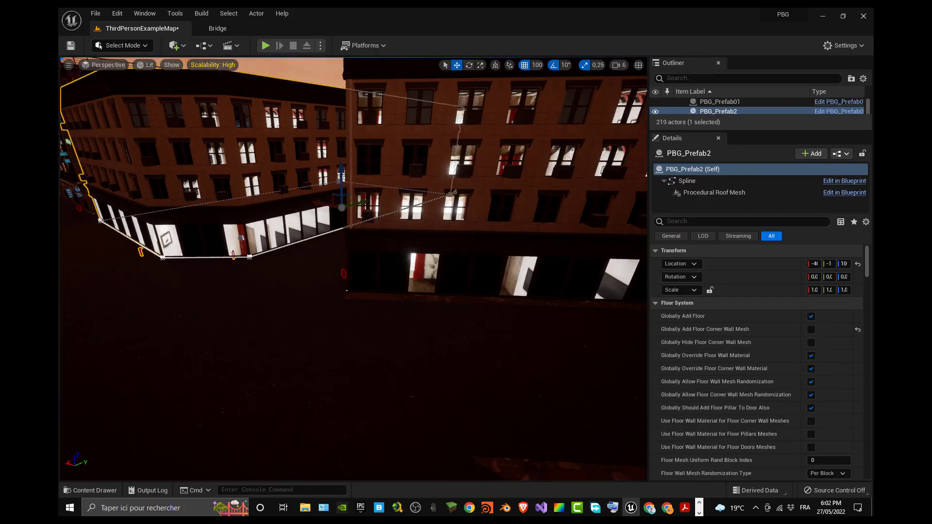
key(f)
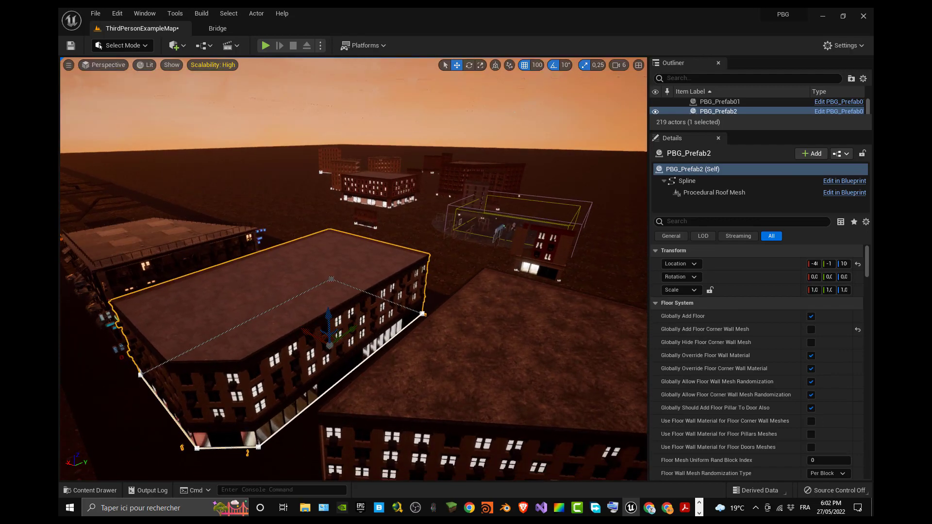
right_drag(353, 252, 313, 251)
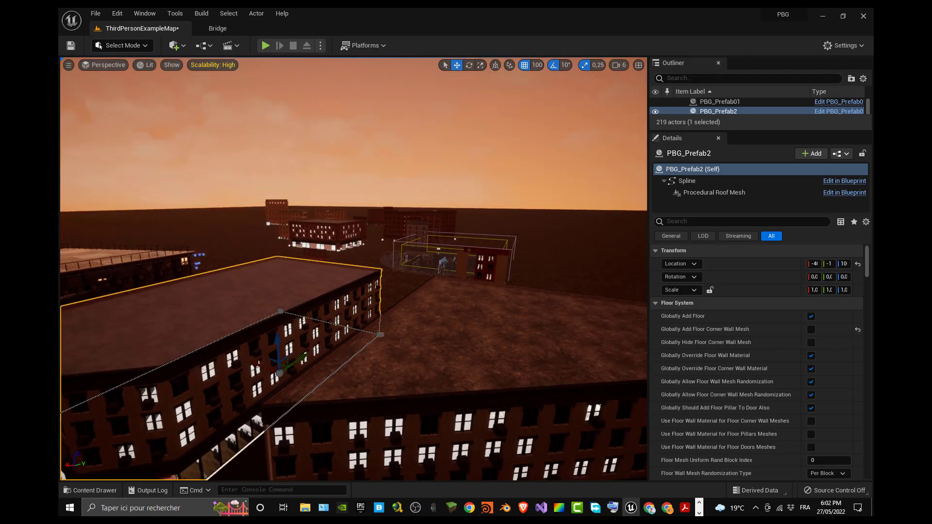